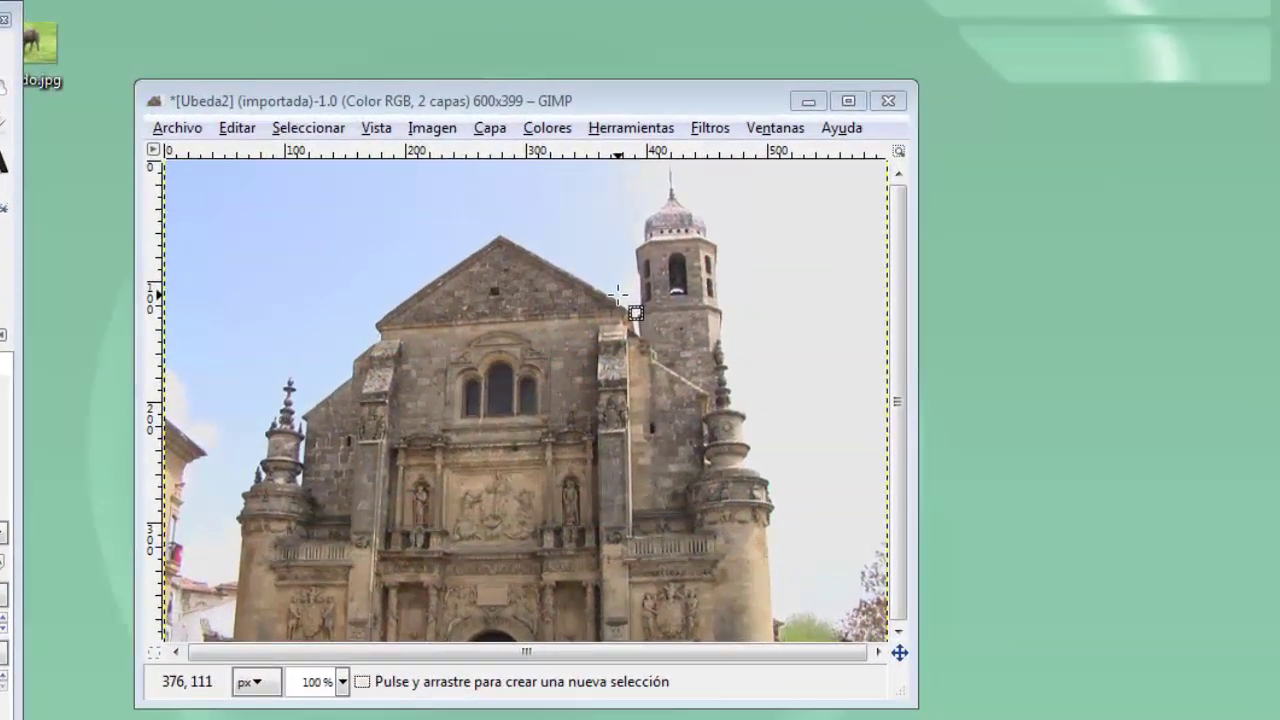
# Tear off the Luces y sombras filter submenu as a floating window beside the Ubeda2 photo
pyautogui.rightClick(619, 295)
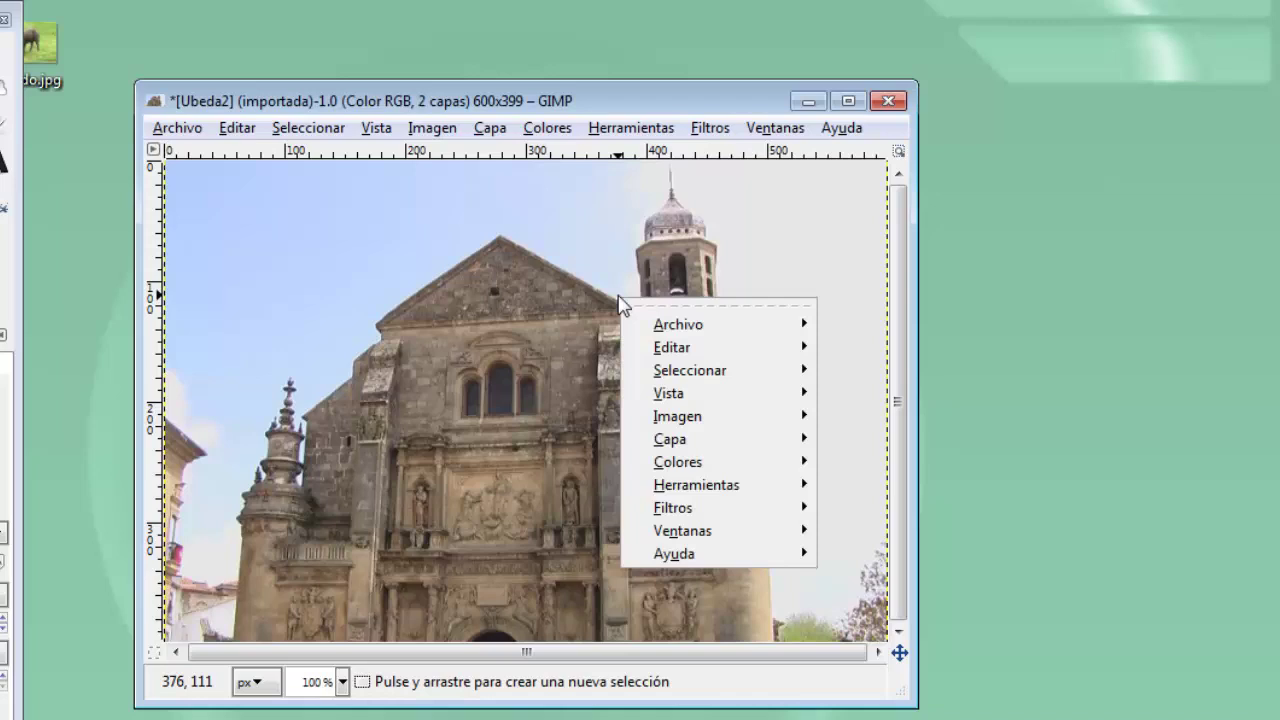
pyautogui.moveTo(673, 508)
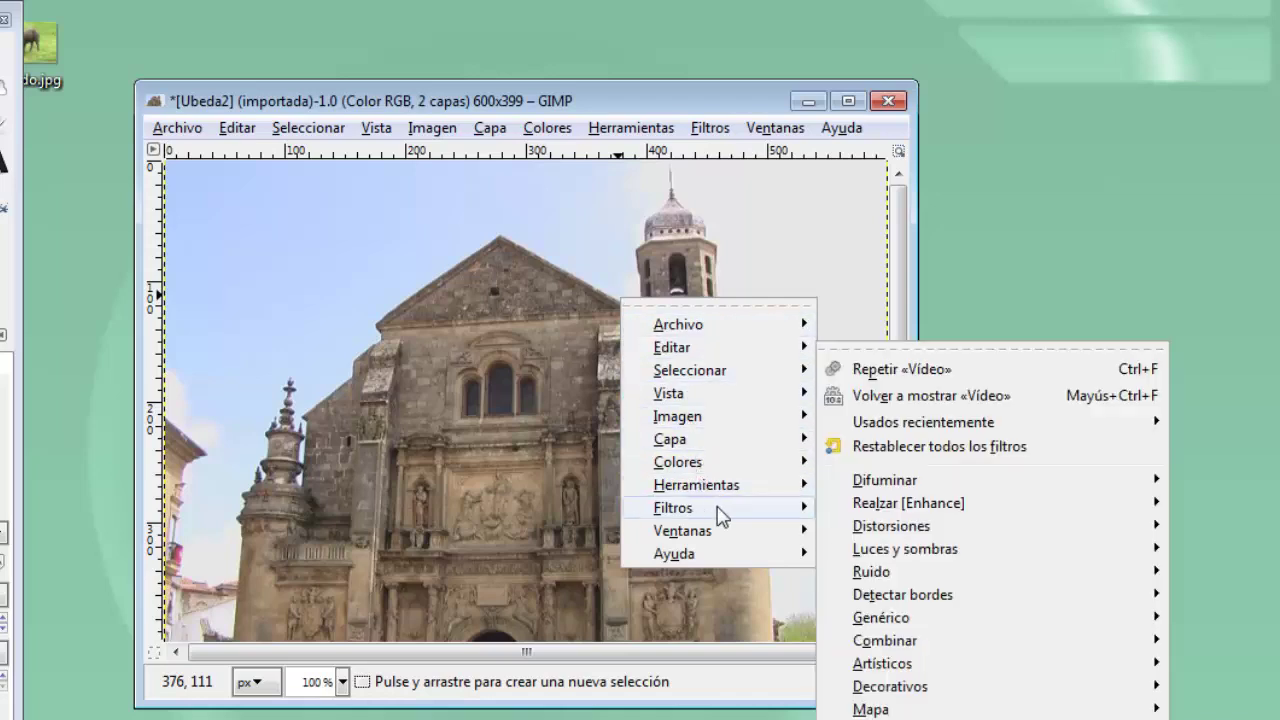
pyautogui.click(764, 546)
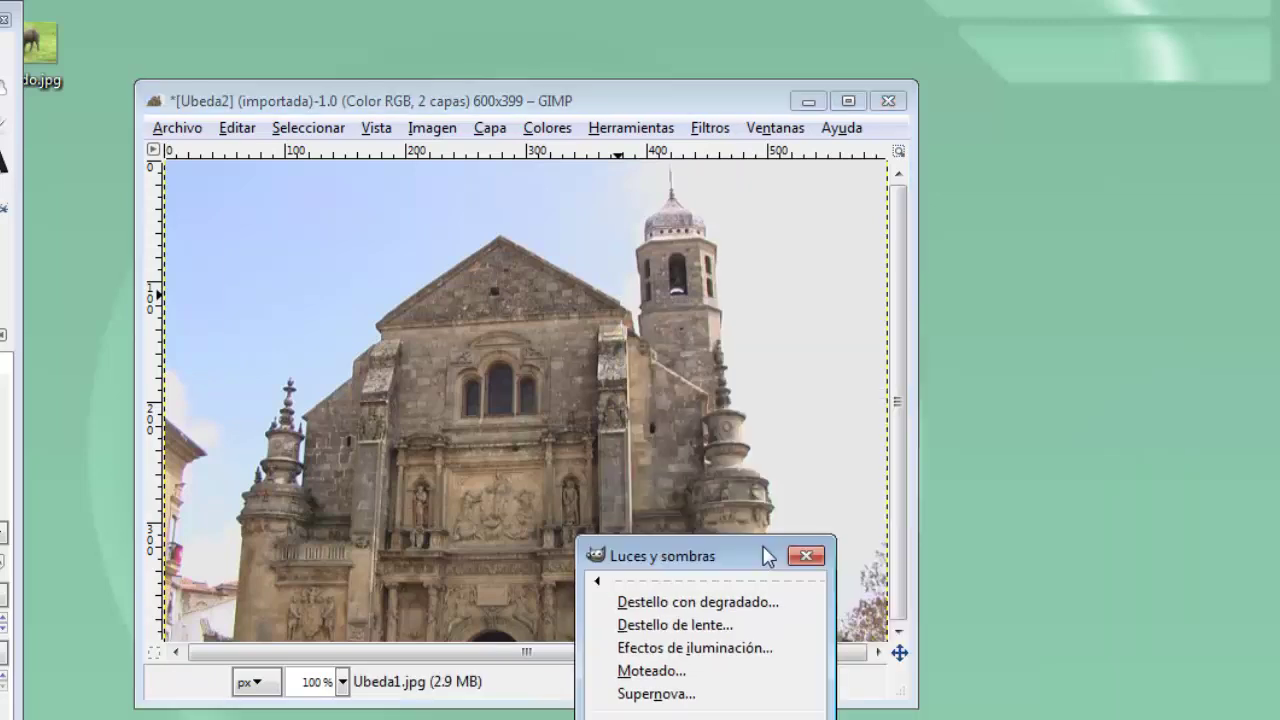
pyautogui.moveTo(763, 547); pyautogui.dragTo(1083, 168)
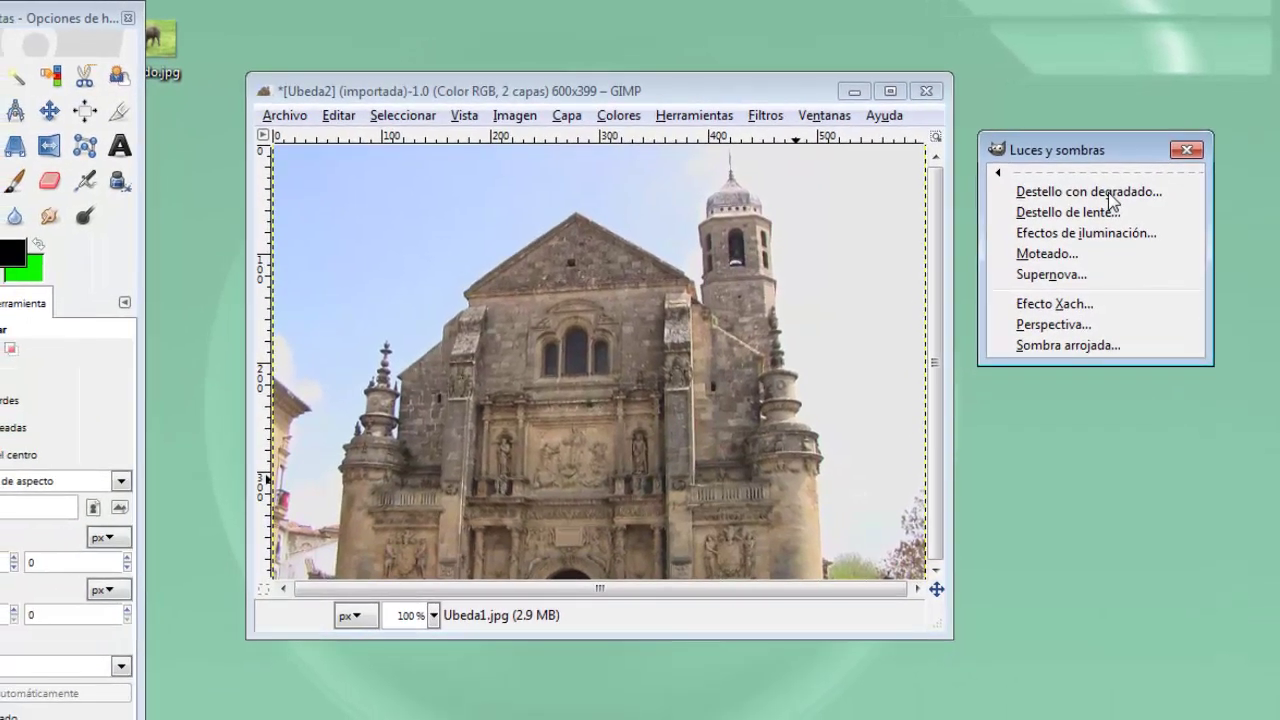
pyautogui.click(1110, 193)
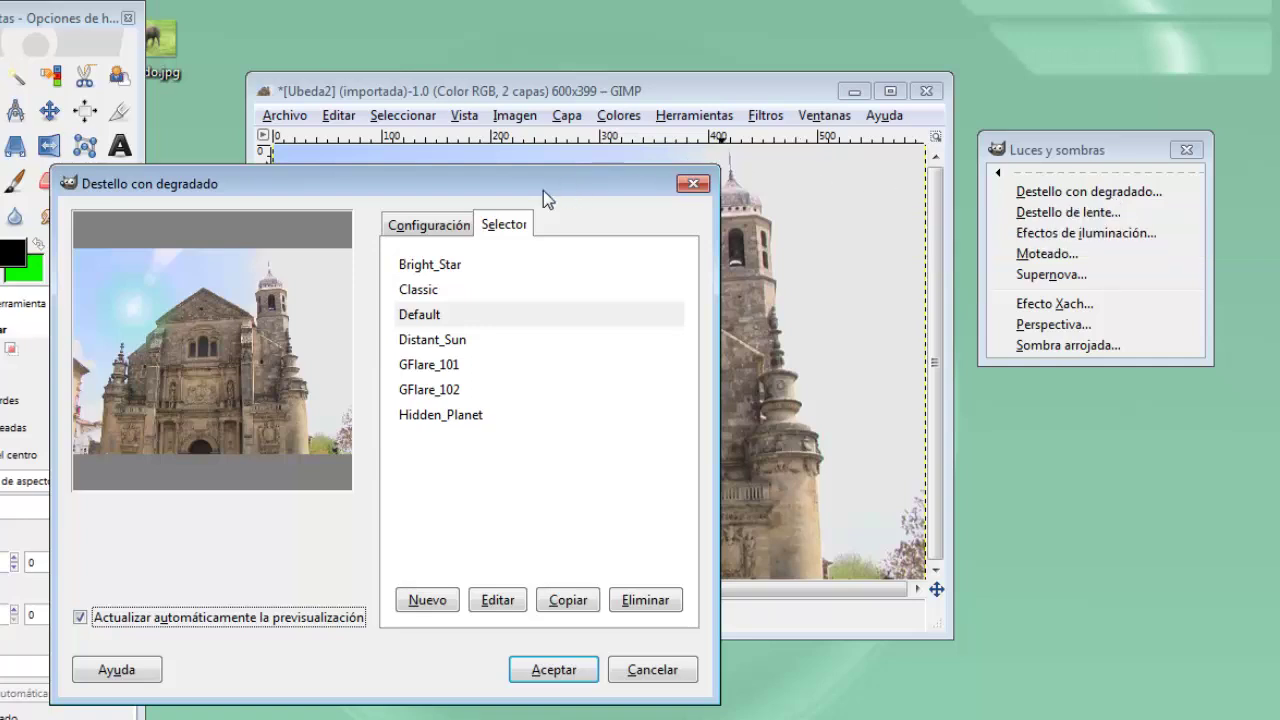
pyautogui.moveTo(543, 190); pyautogui.dragTo(920, 176)
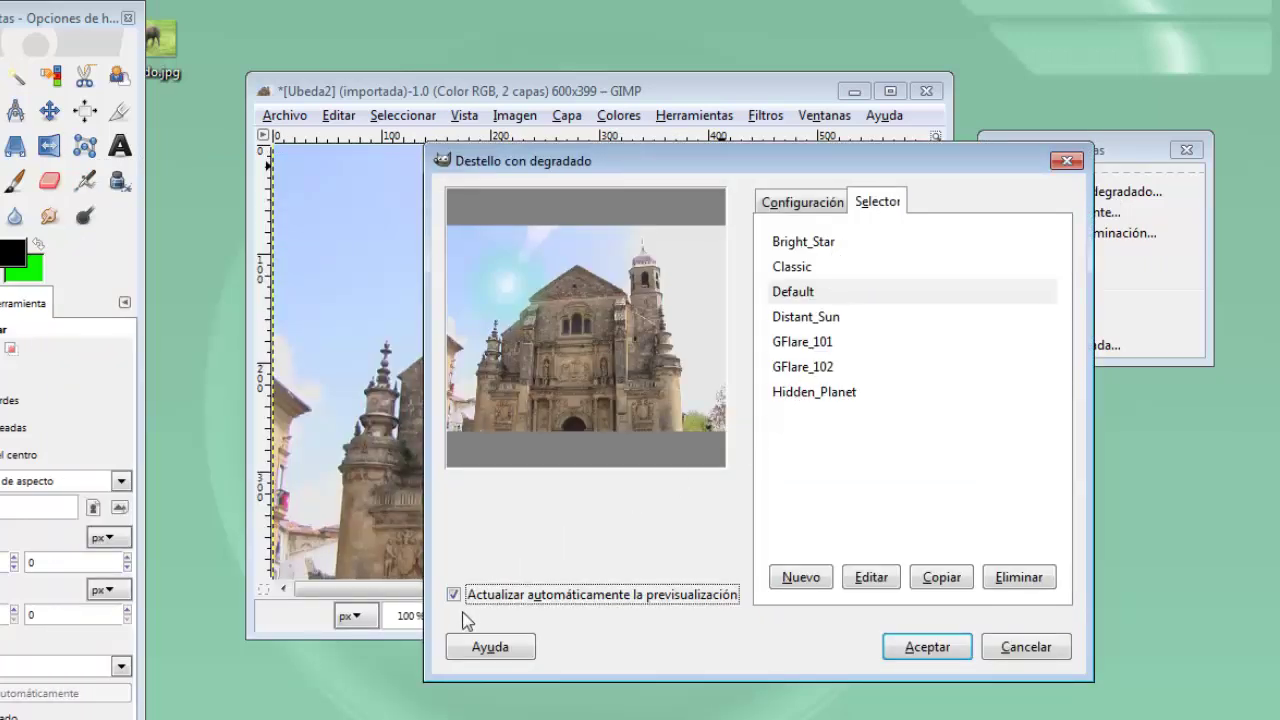
pyautogui.click(782, 272)
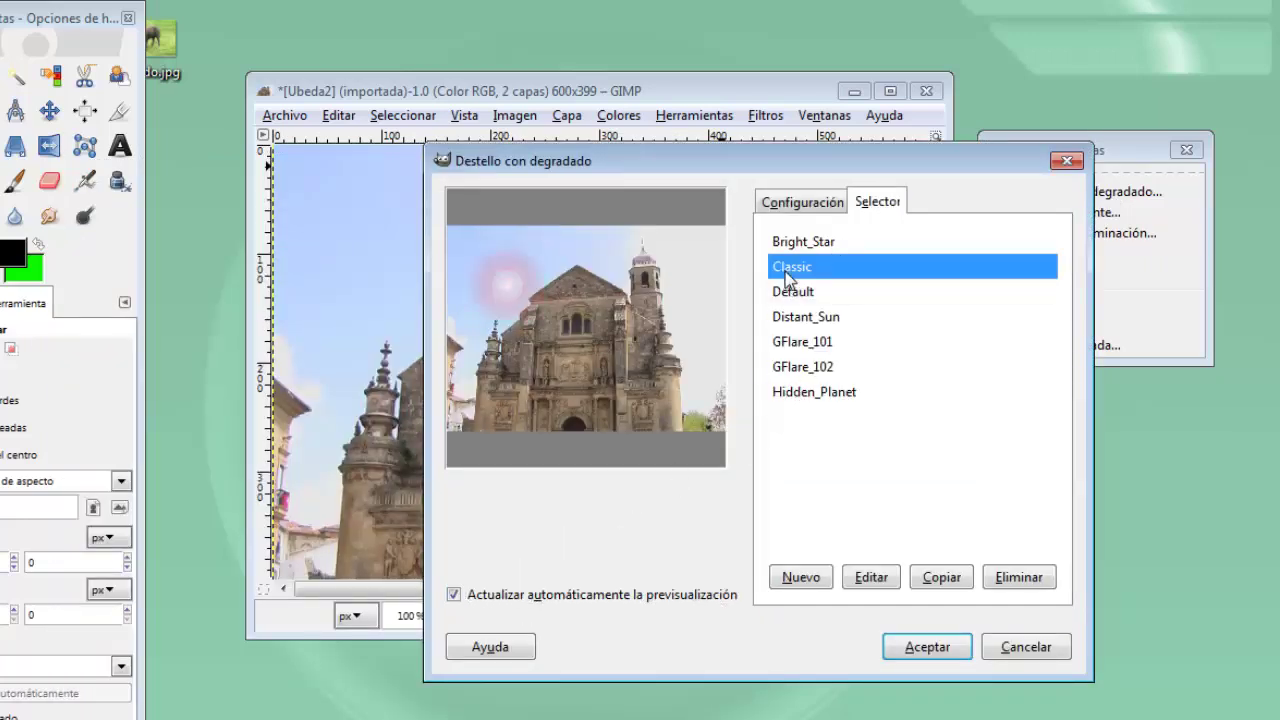
pyautogui.click(796, 320)
pyautogui.click(798, 345)
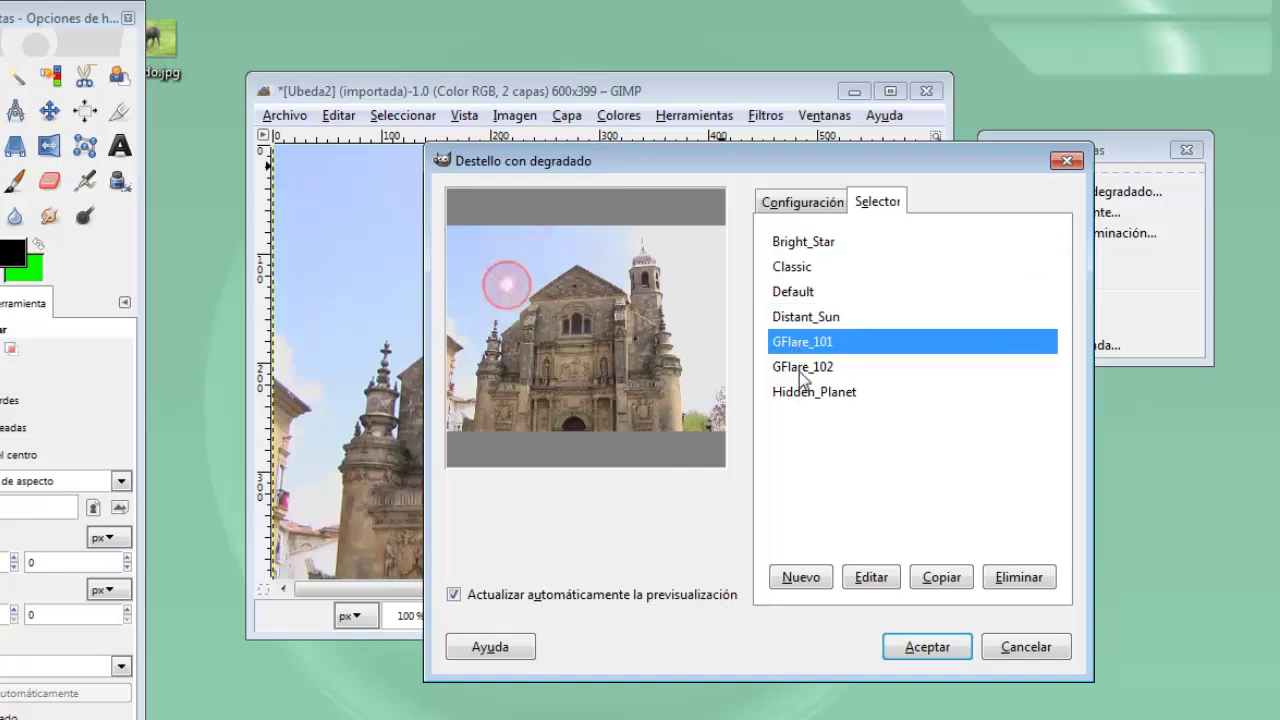
pyautogui.click(799, 371)
pyautogui.click(810, 400)
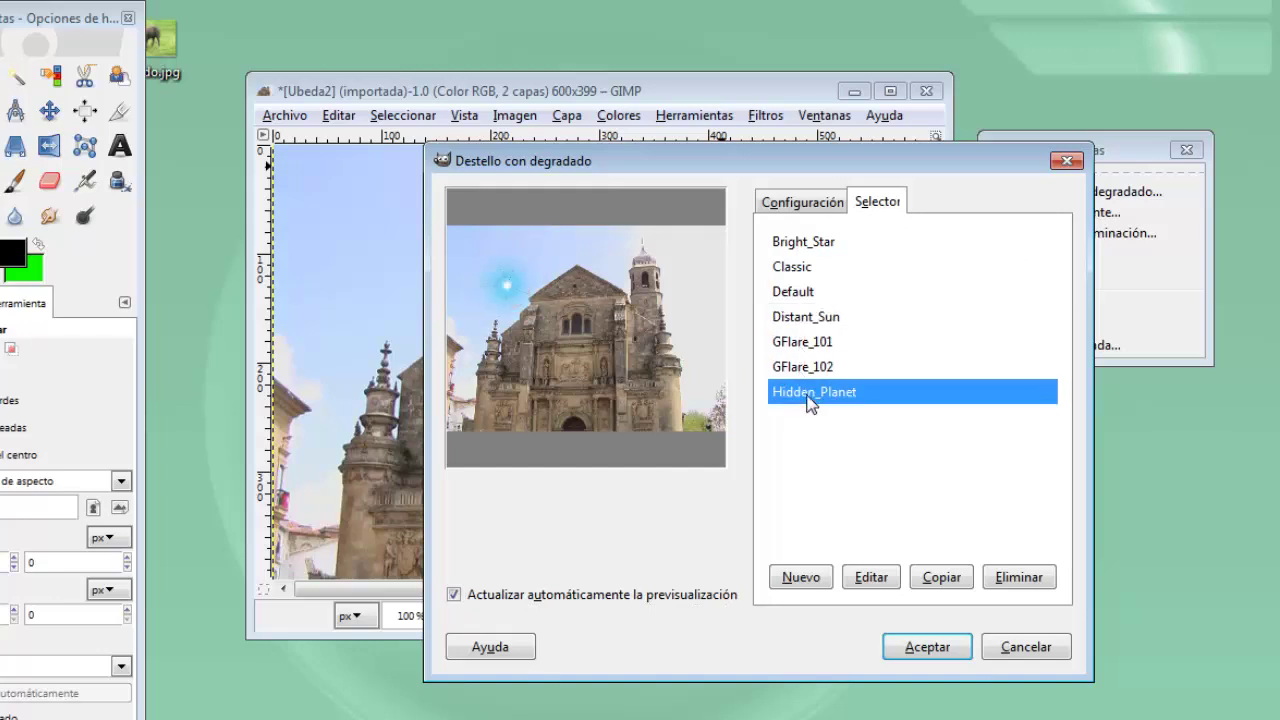
pyautogui.click(792, 246)
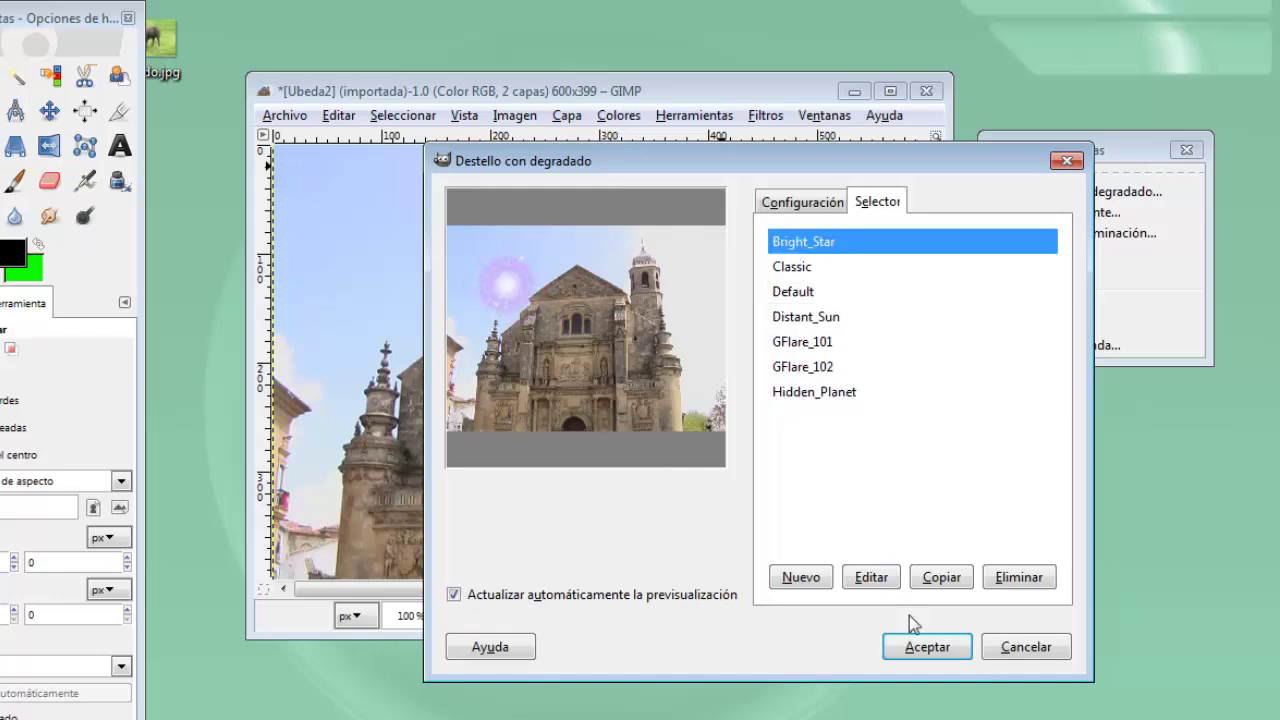
pyautogui.click(925, 648)
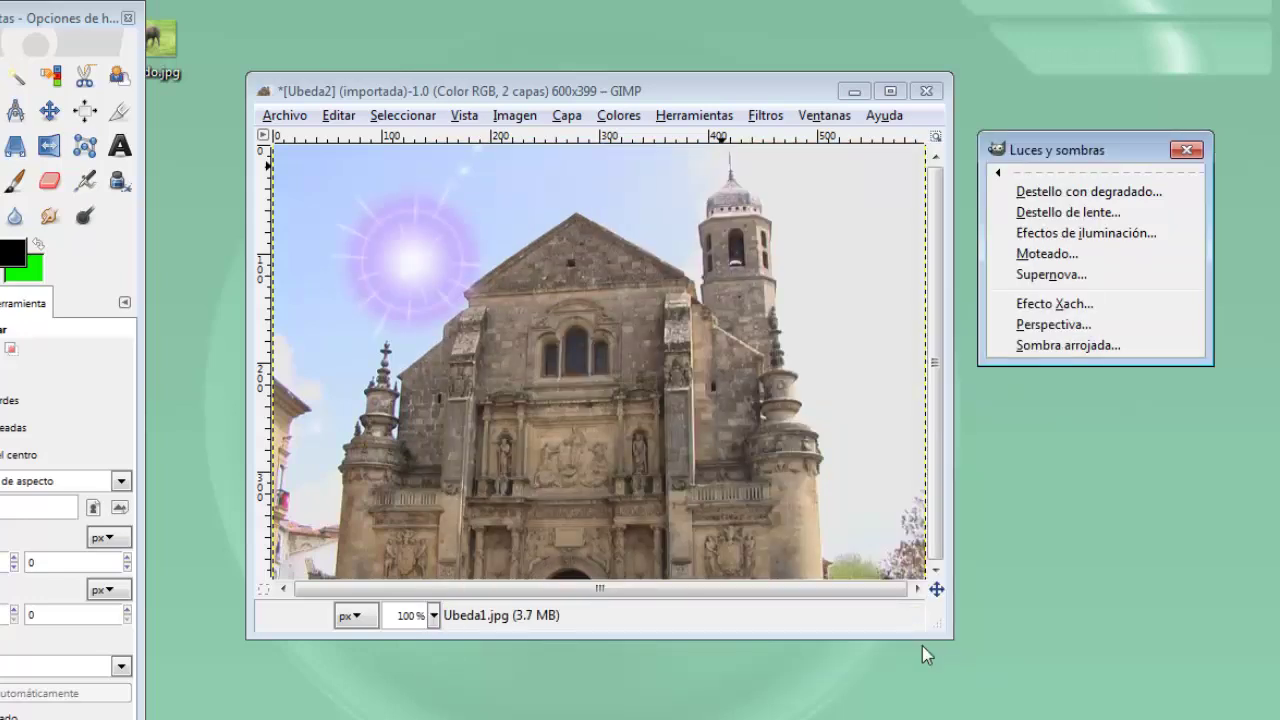
pyautogui.click(727, 92)
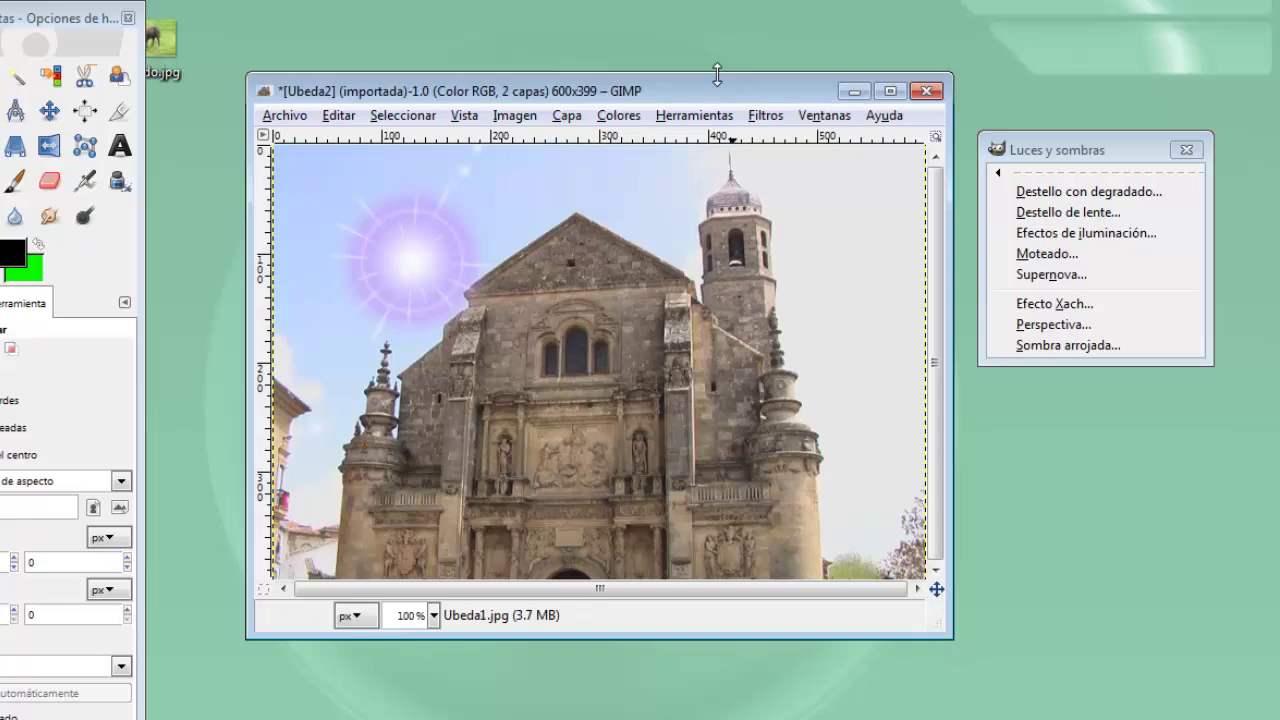
pyautogui.hotkey('ctrl', 'z')
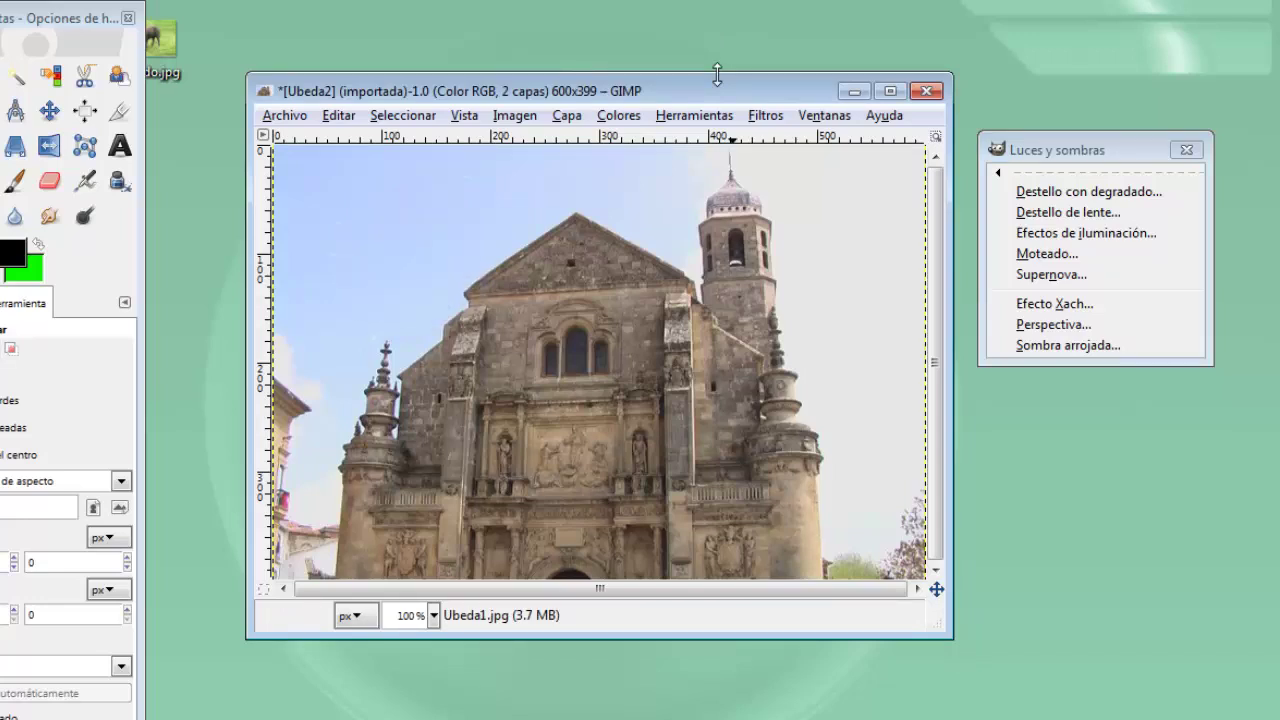
# Apply Destello de lente with the flare centred in the upper-left sky near 132, 111
pyautogui.click(1040, 213)
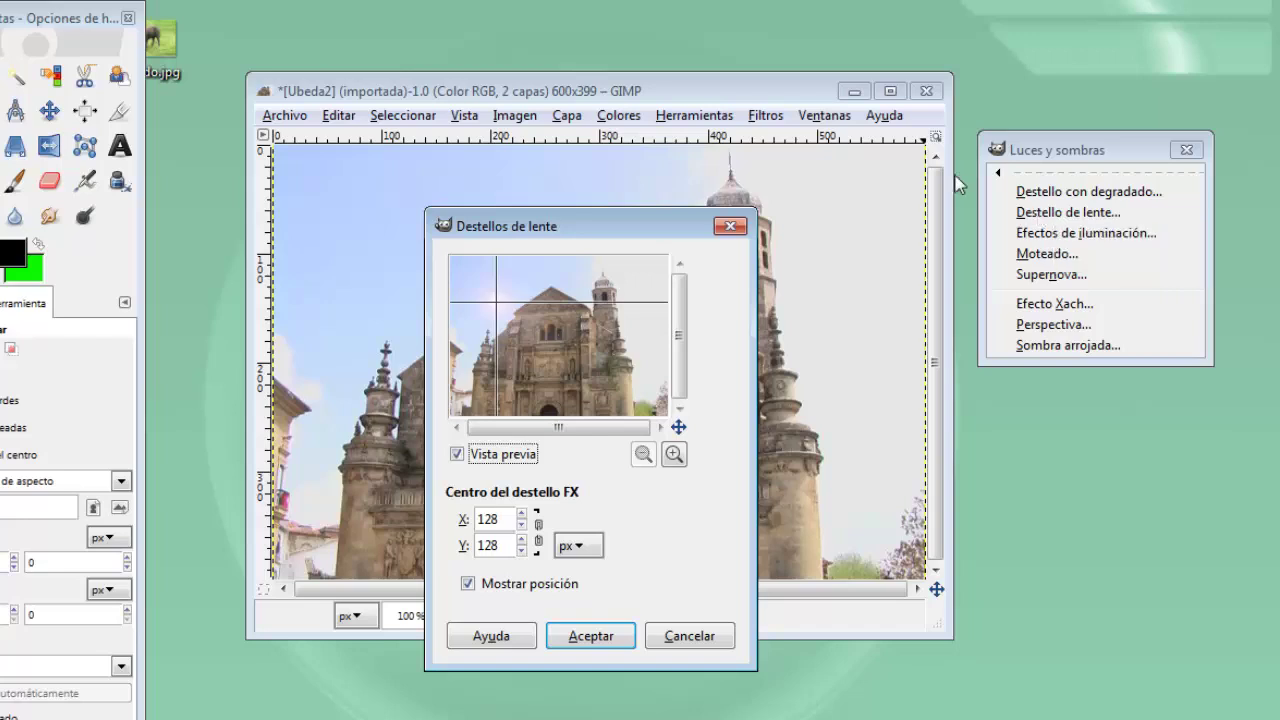
pyautogui.moveTo(496, 302)
pyautogui.mouseDown()
pyautogui.moveTo(619, 283)
pyautogui.moveTo(501, 307)
pyautogui.moveTo(576, 342)
pyautogui.moveTo(591, 334)
pyautogui.moveTo(496, 297)
pyautogui.mouseUp()
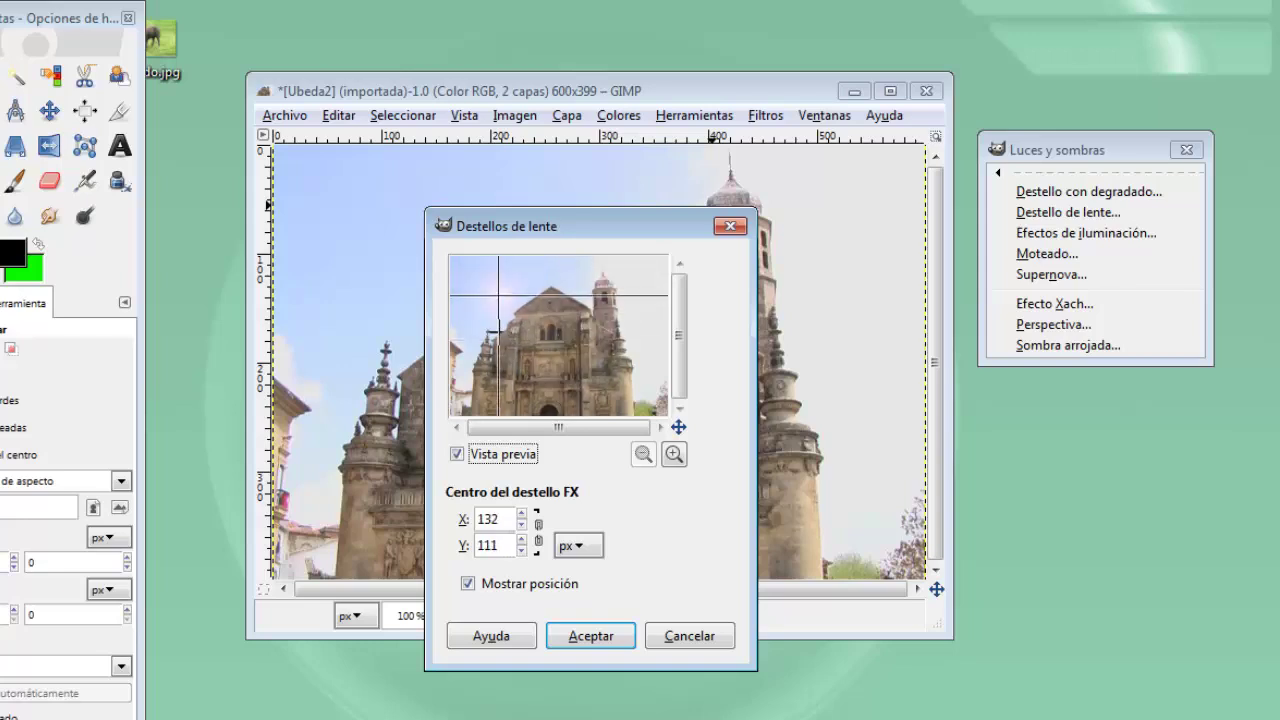
pyautogui.click(585, 636)
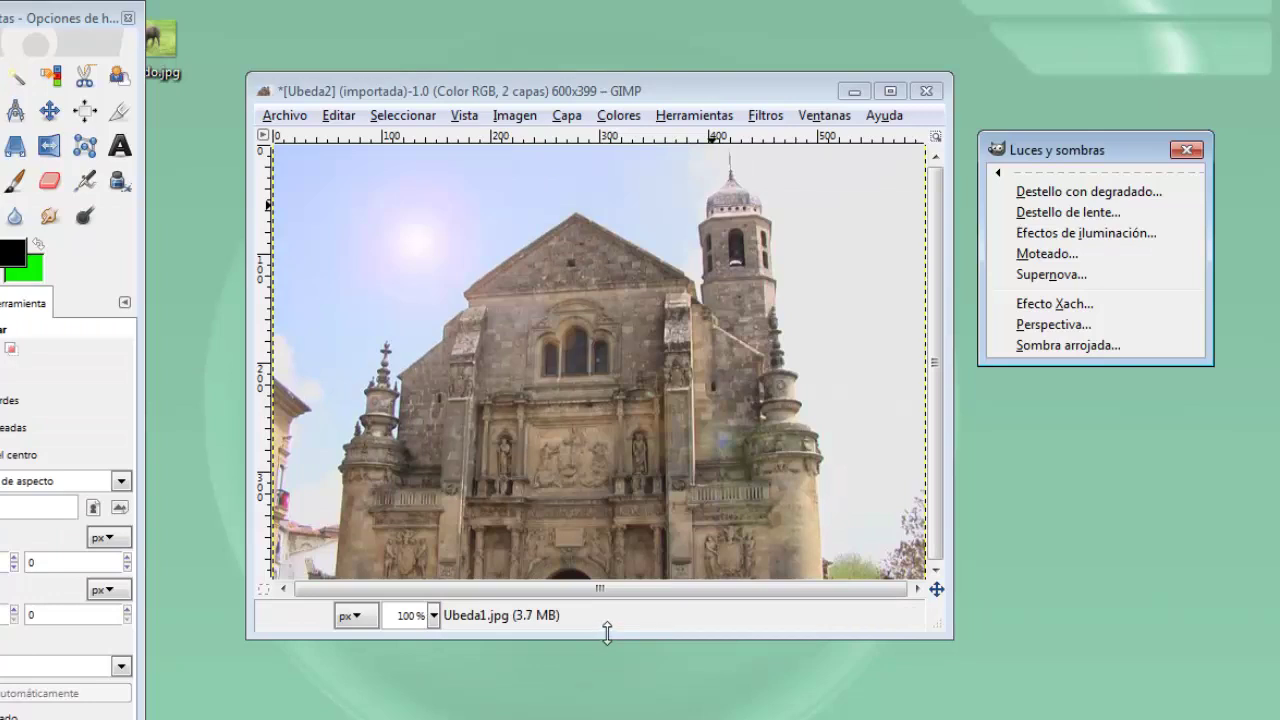
pyautogui.click(649, 96)
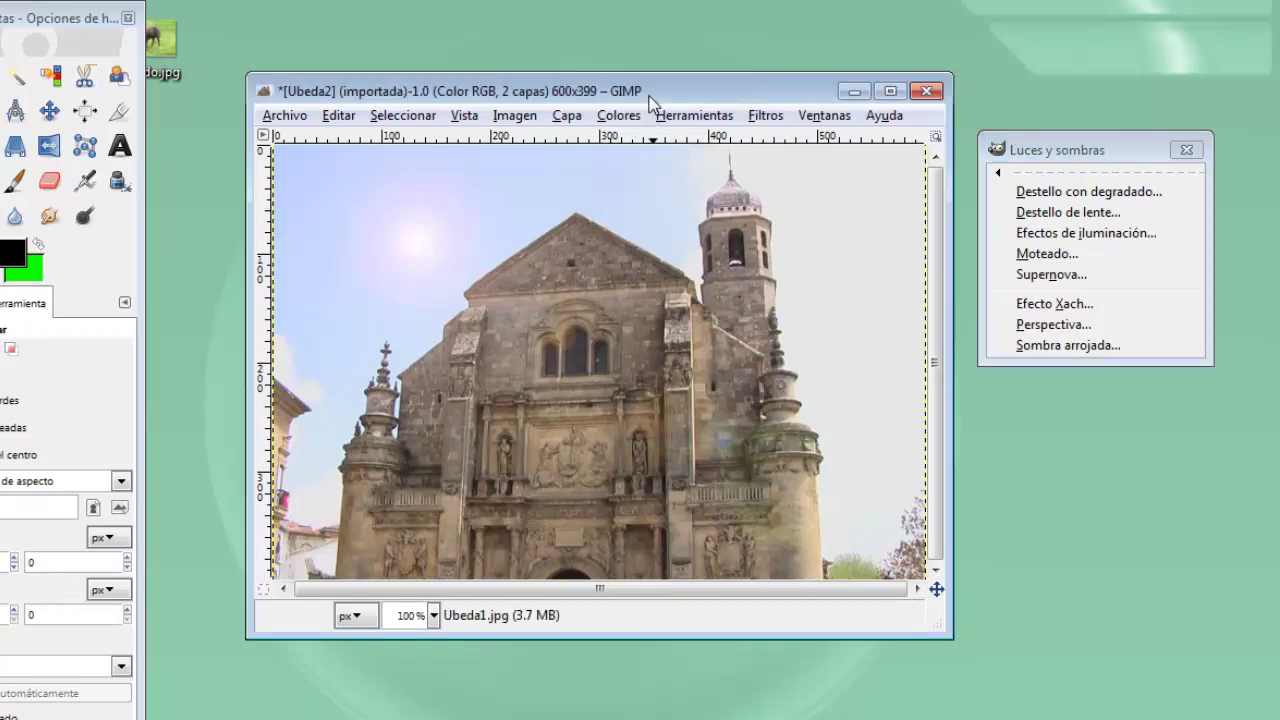
# Undo the lens flare and apply Efectos de iluminación after browsing its Luz, Material and map tabs
pyautogui.hotkey('ctrl', 'z')
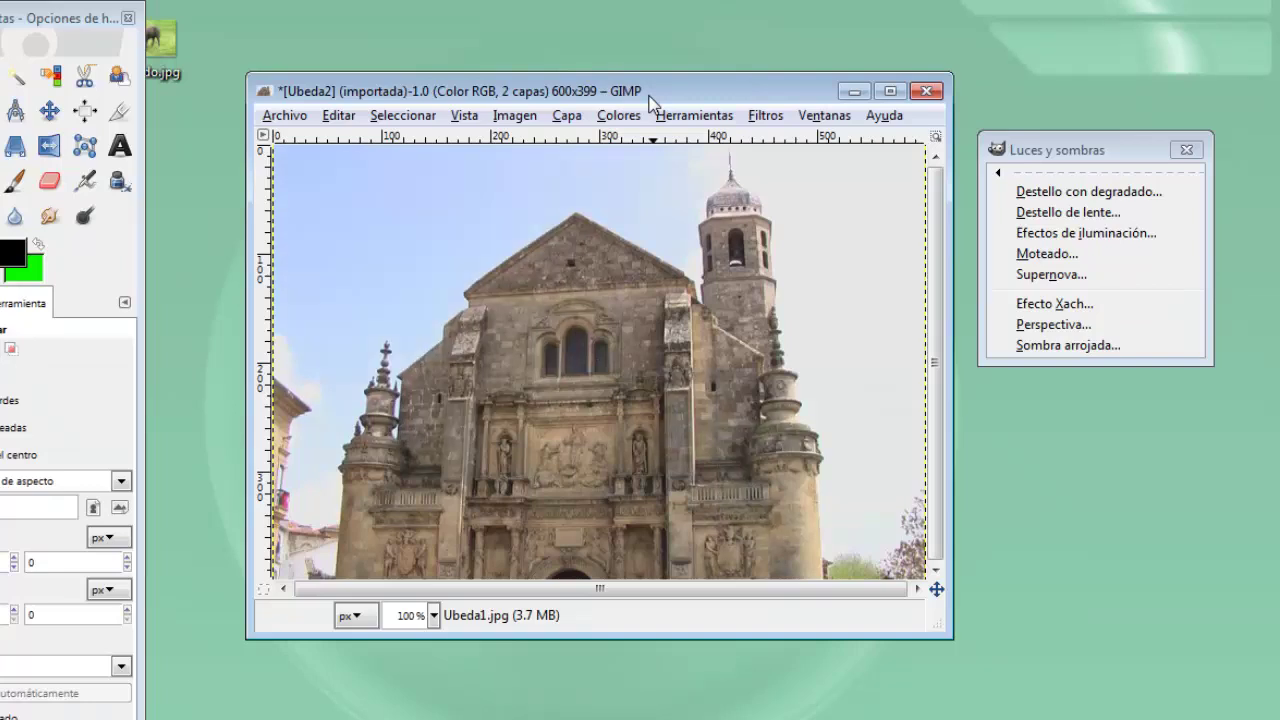
pyautogui.click(1088, 236)
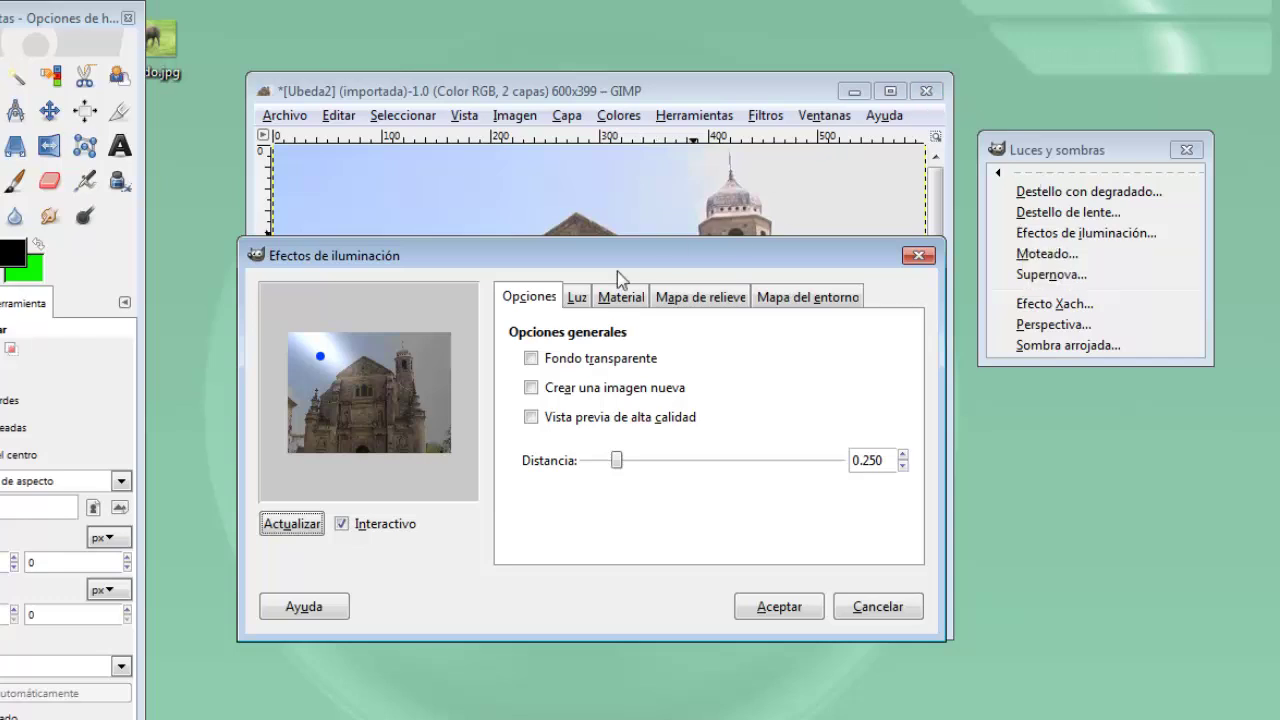
pyautogui.click(579, 303)
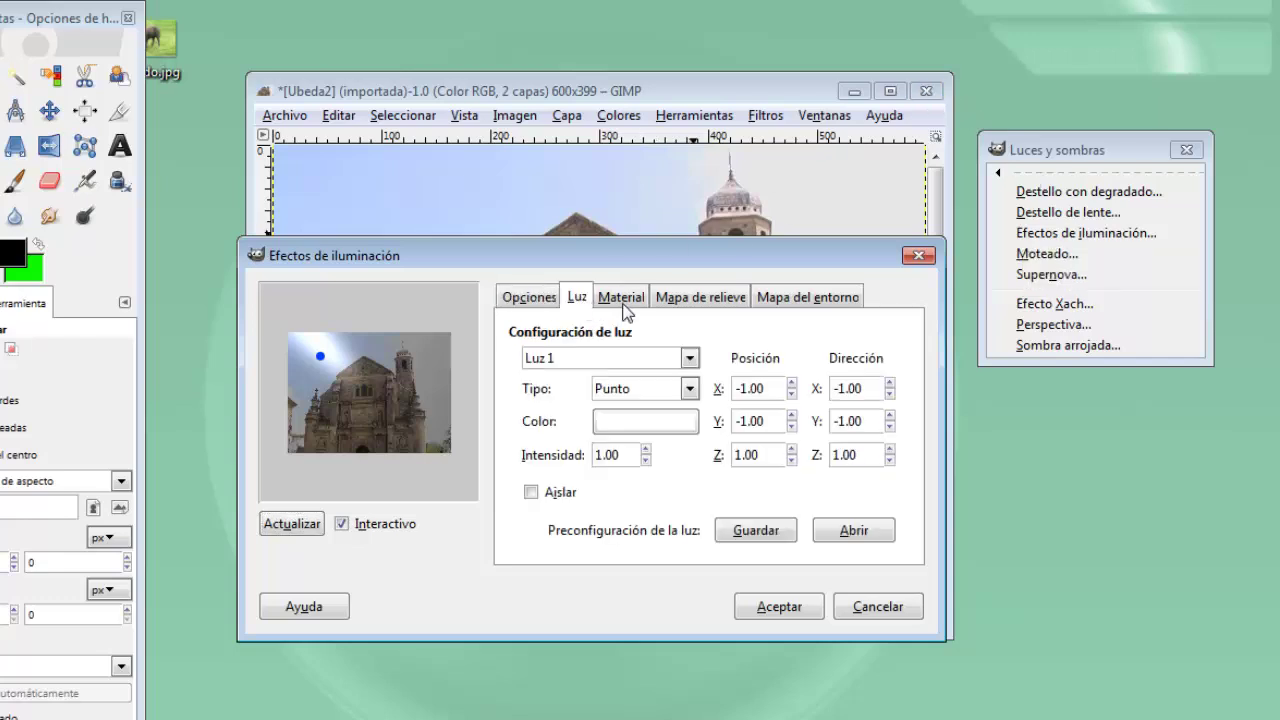
pyautogui.click(628, 305)
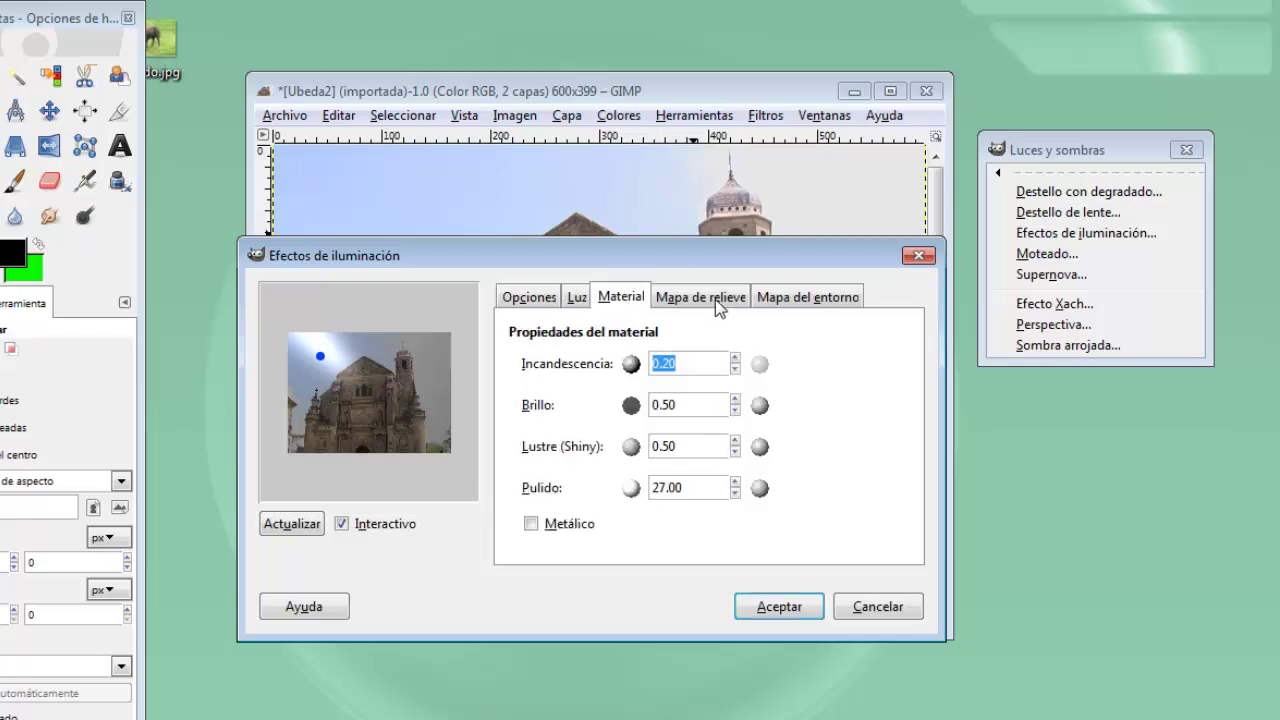
pyautogui.click(715, 299)
pyautogui.click(783, 308)
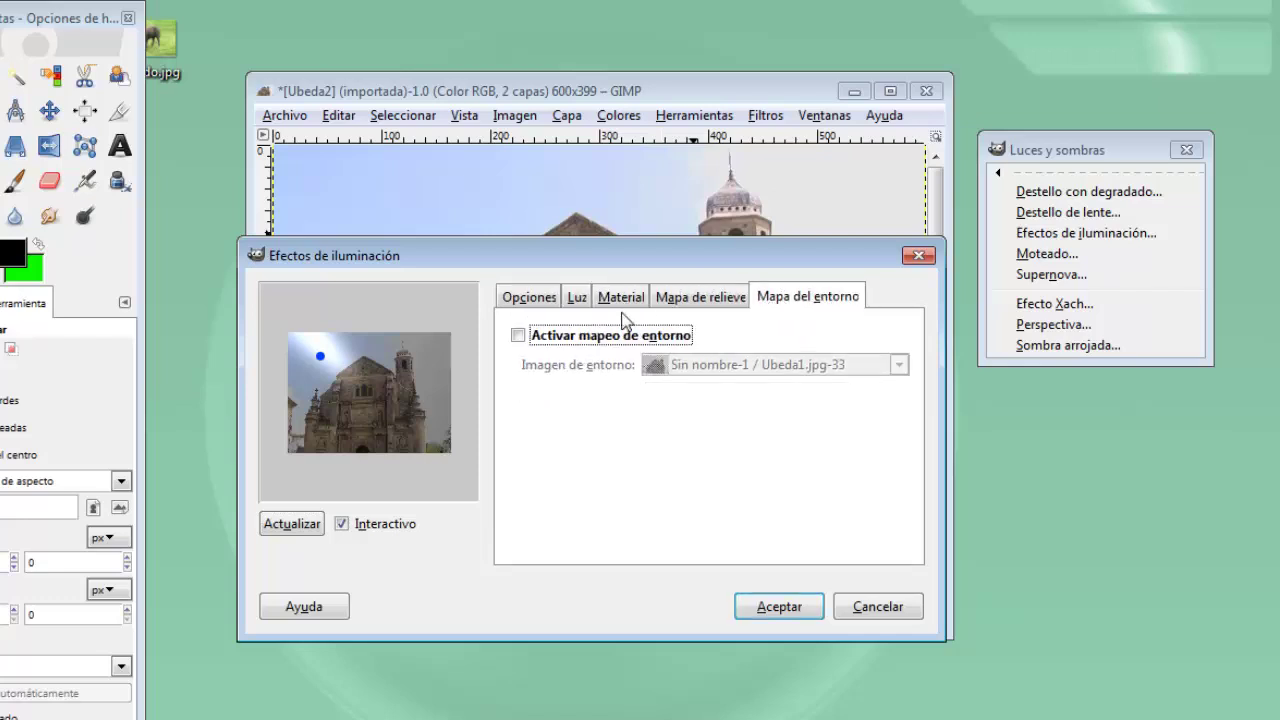
pyautogui.click(520, 306)
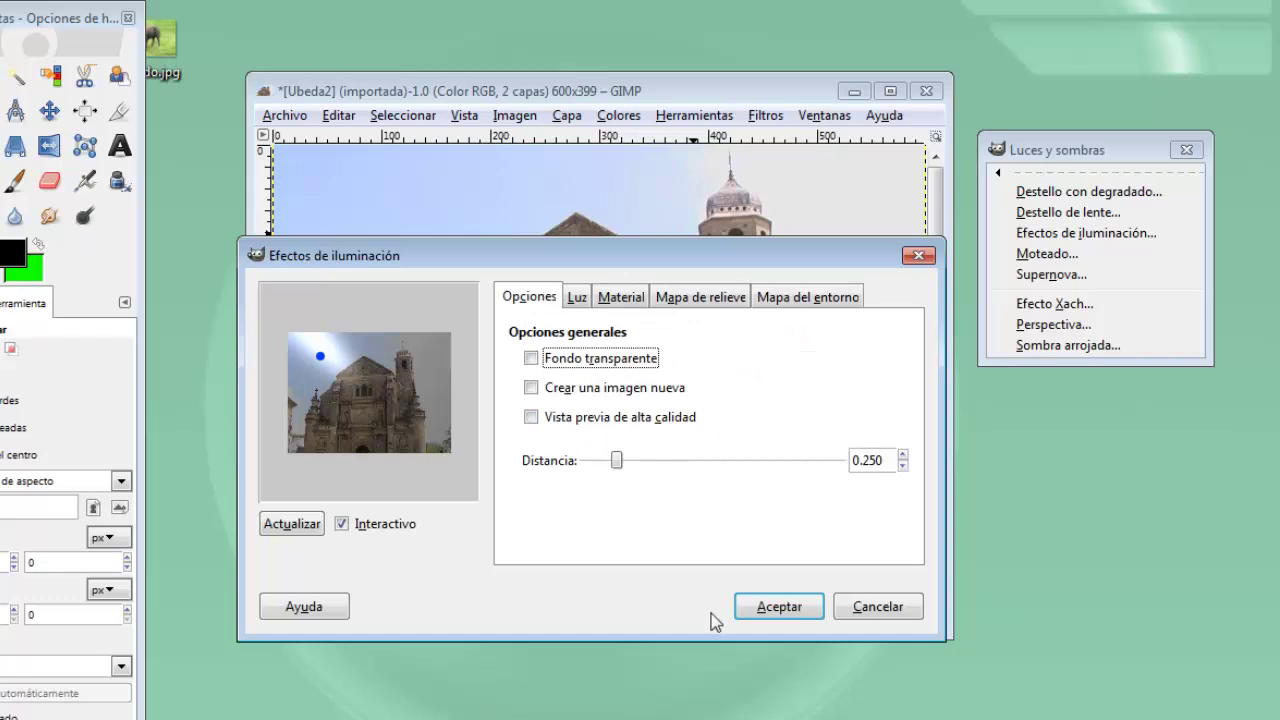
pyautogui.click(757, 609)
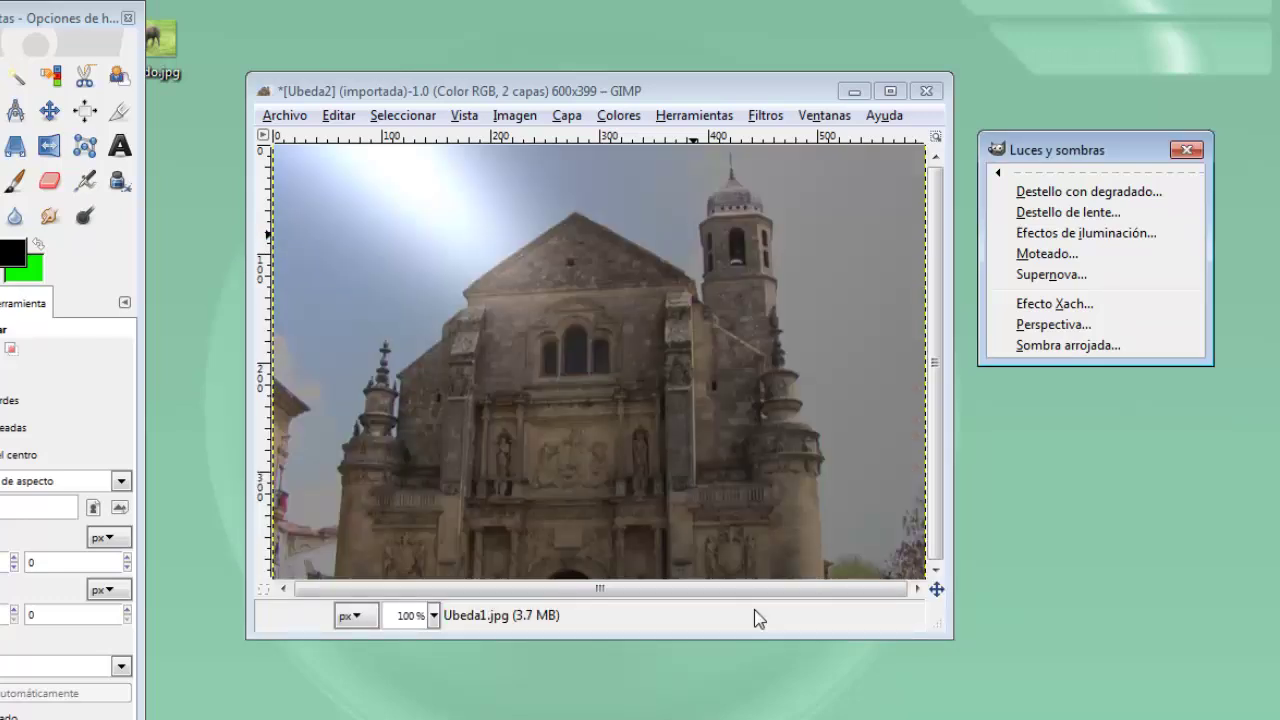
pyautogui.click(640, 95)
# Undo the lighting effect and open the Motas sparkle dialog
pyautogui.hotkey('ctrl', 'z')
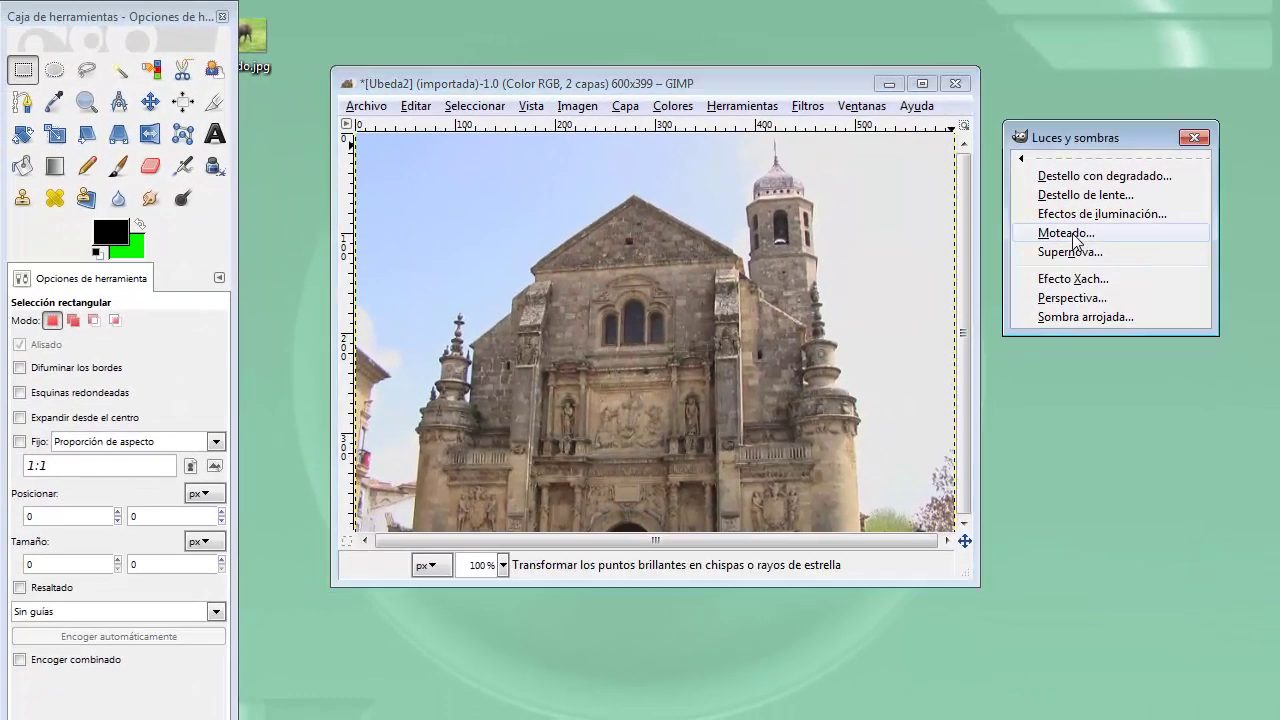
pyautogui.click(1075, 238)
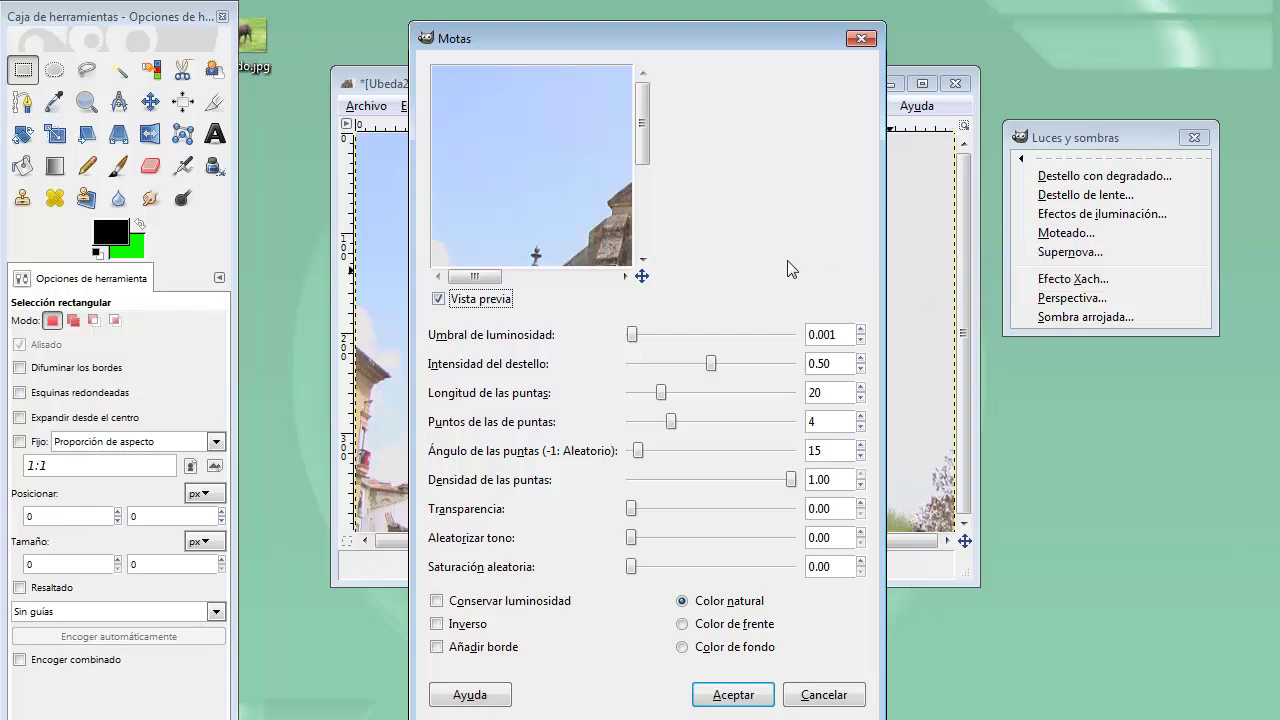
# Apply Motas sparkles with luminosity threshold 0.024, intensity 0.53 and spike length 39
pyautogui.moveTo(474, 276); pyautogui.dragTo(545, 279)
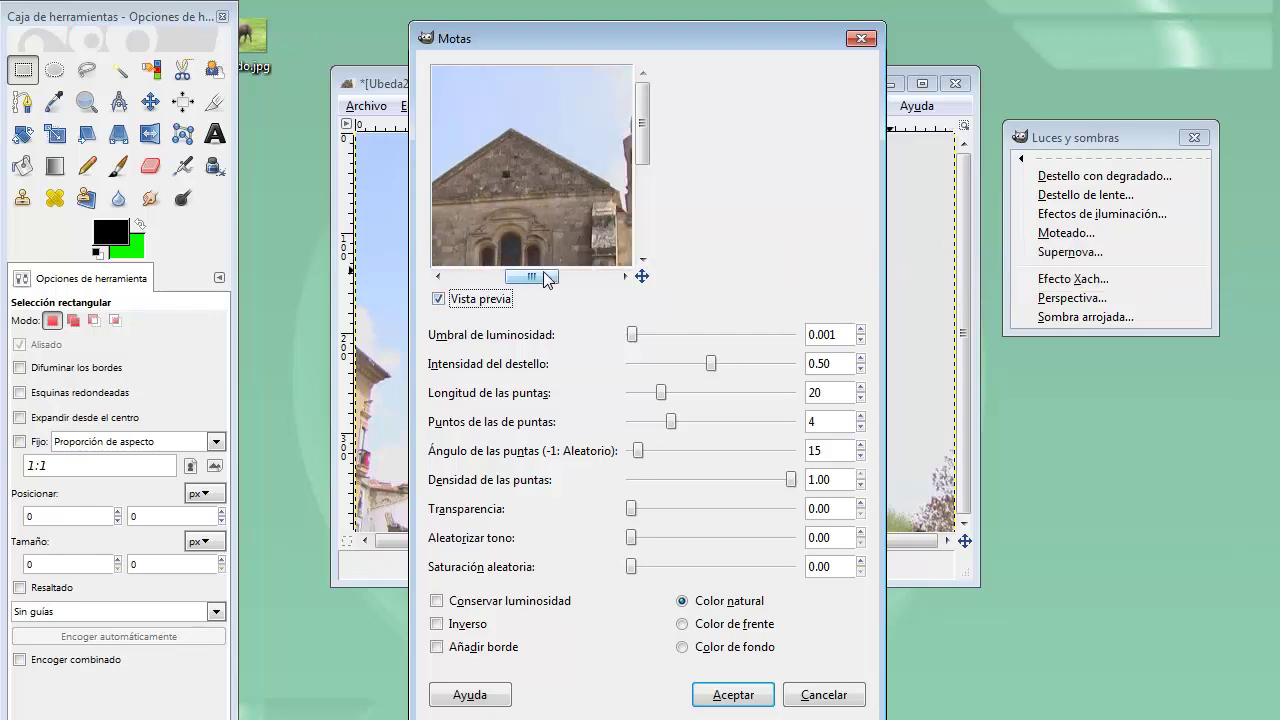
pyautogui.moveTo(633, 334)
pyautogui.mouseDown()
pyautogui.moveTo(748, 368)
pyautogui.moveTo(714, 366)
pyautogui.moveTo(692, 395)
pyautogui.mouseUp()
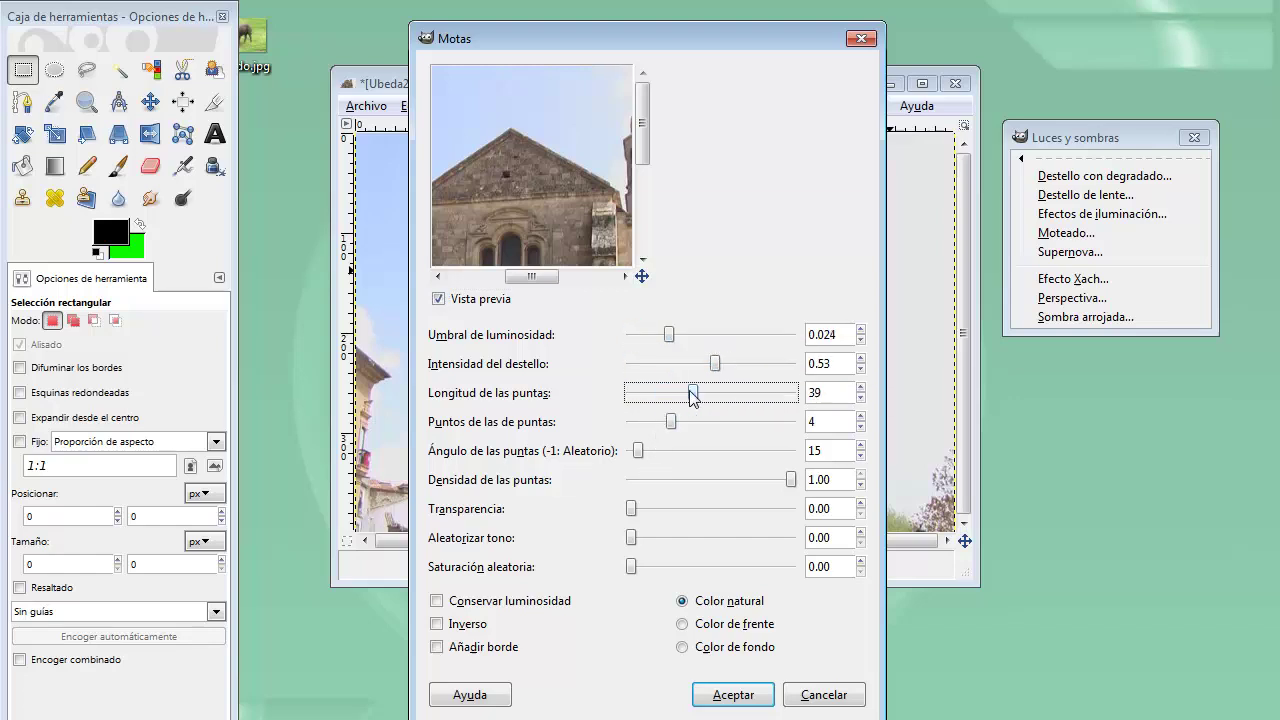
pyautogui.click(721, 697)
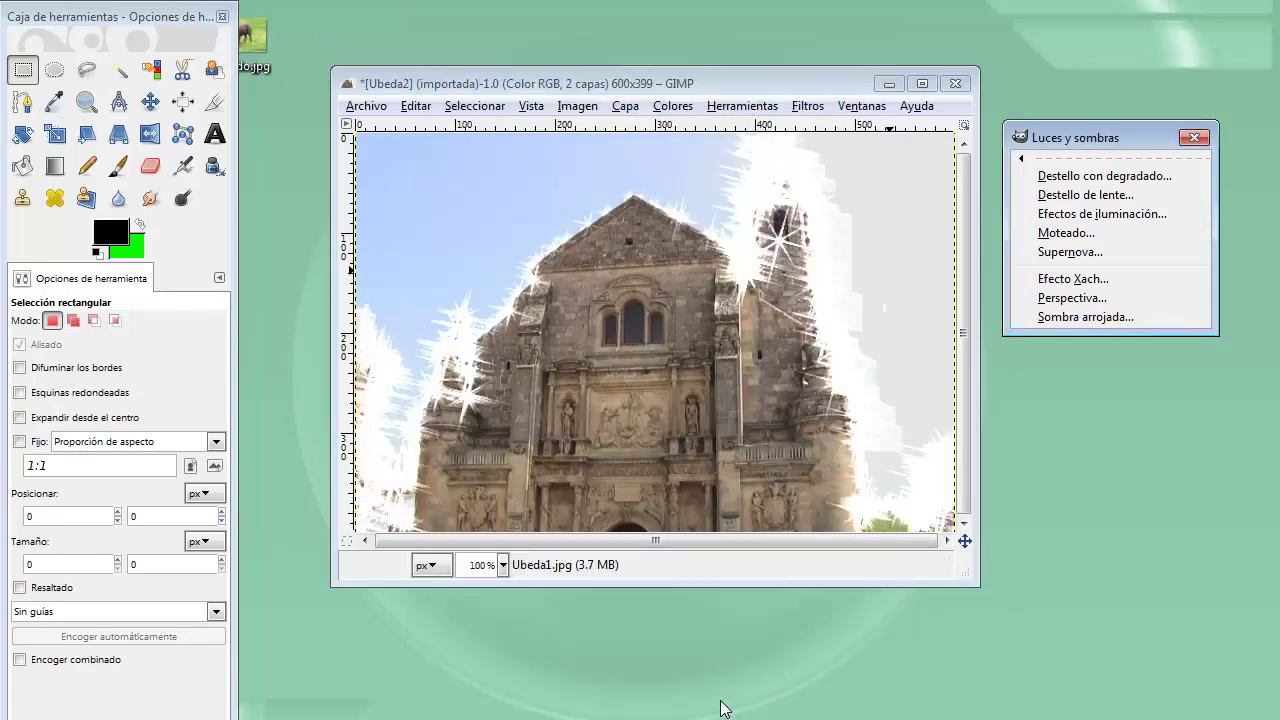
pyautogui.click(703, 88)
# Undo the sparkles, then trial the Supernova filter and undo it as well
pyautogui.hotkey('ctrl', 'z')
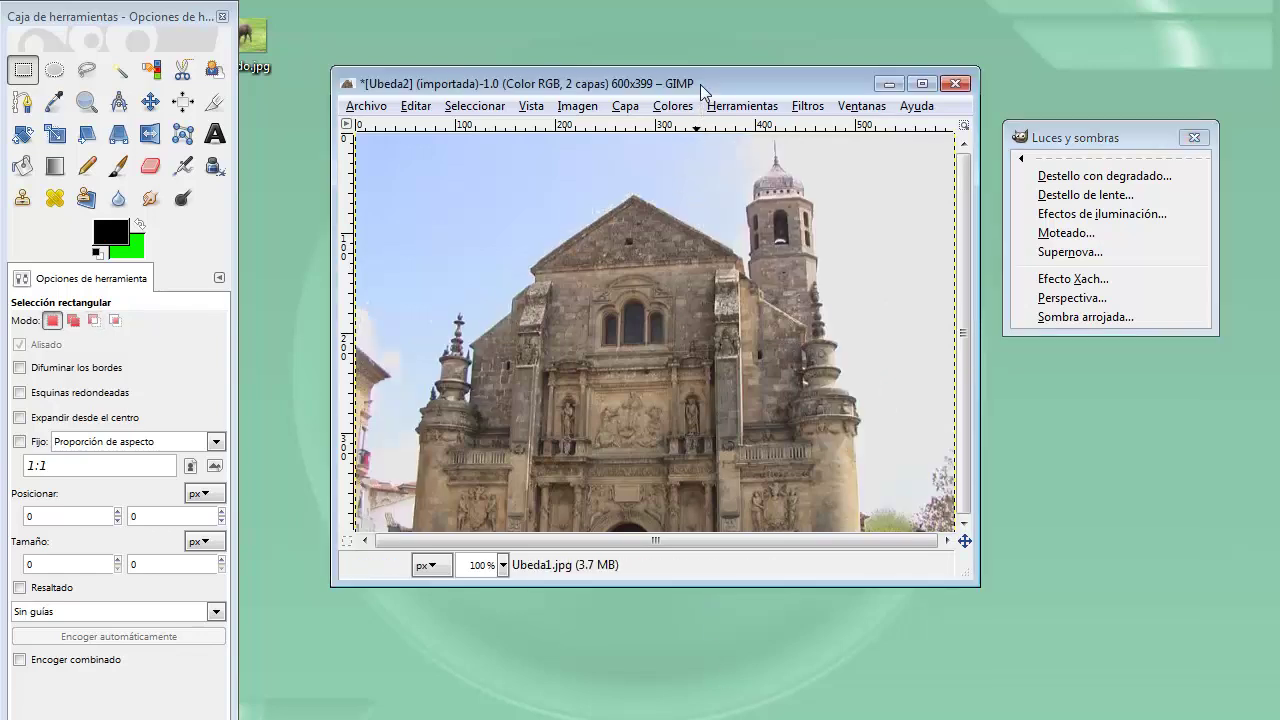
pyautogui.click(1052, 256)
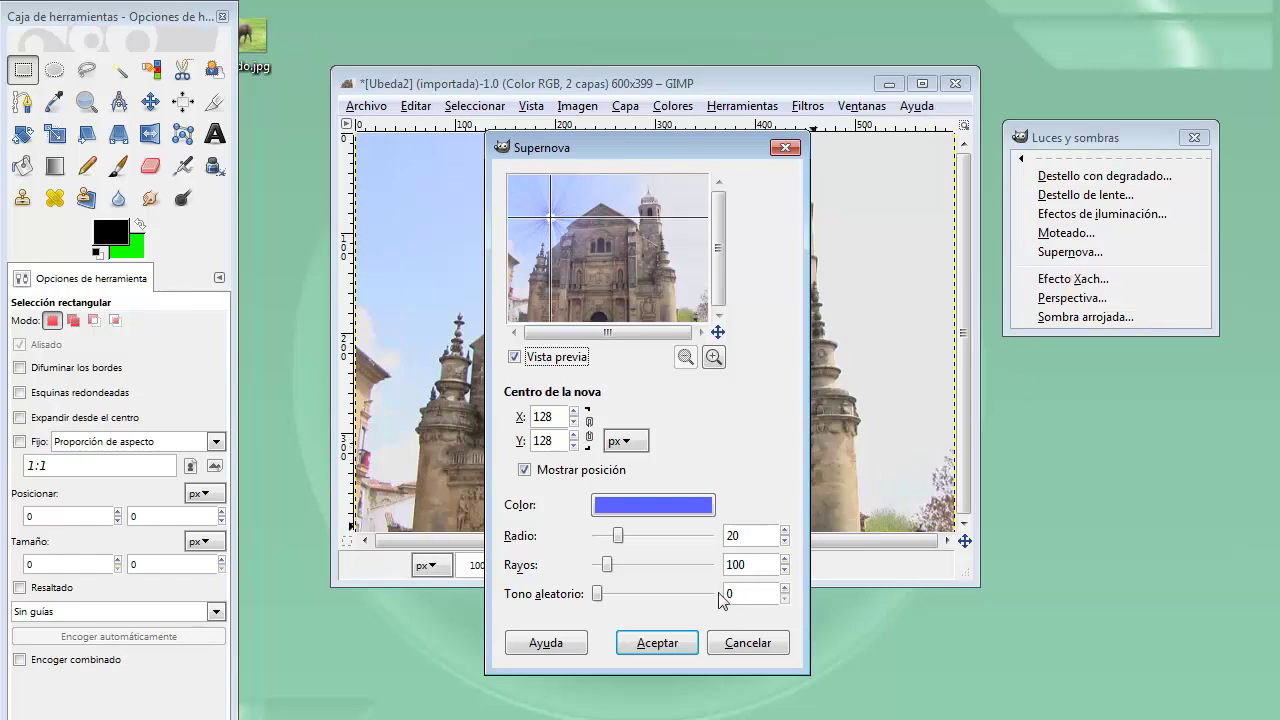
pyautogui.click(666, 640)
pyautogui.hotkey('ctrl', 'z')
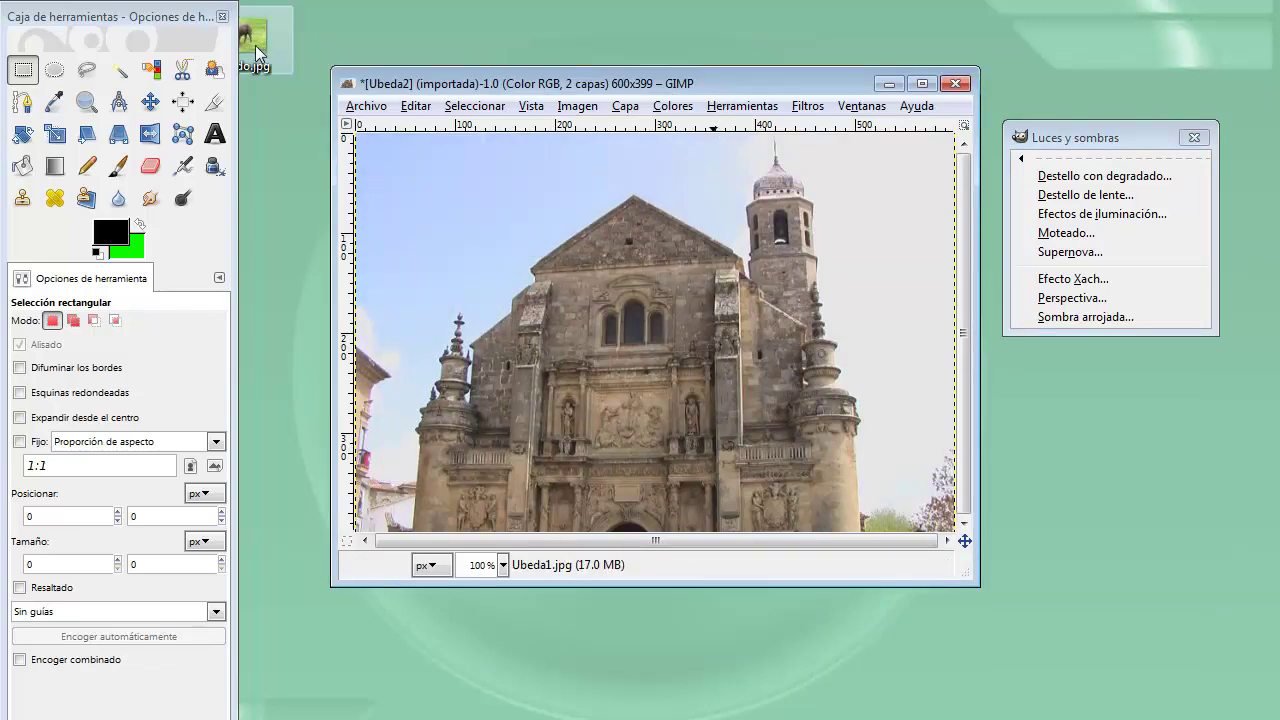
# Add cerdo.jpg as a new layer and draw a rough Foreground Select outline around the pig
pyautogui.moveTo(600, 311); pyautogui.dragTo(599, 305)
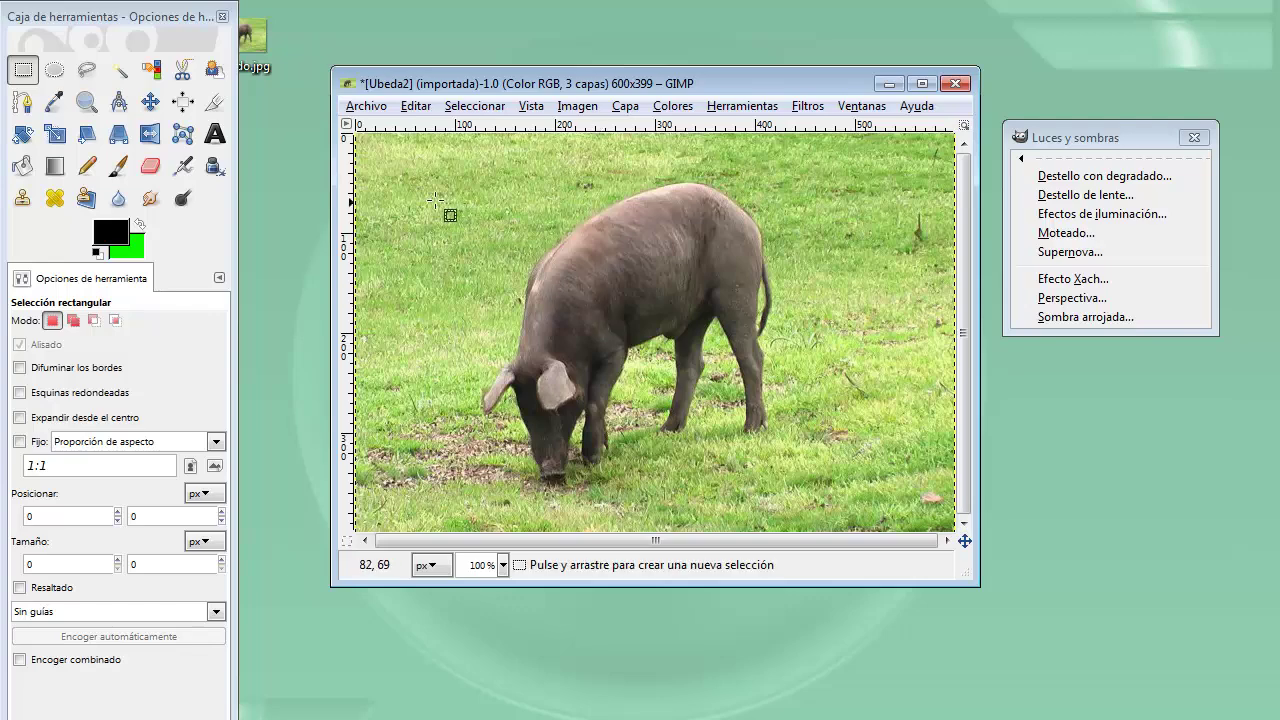
pyautogui.click(210, 70)
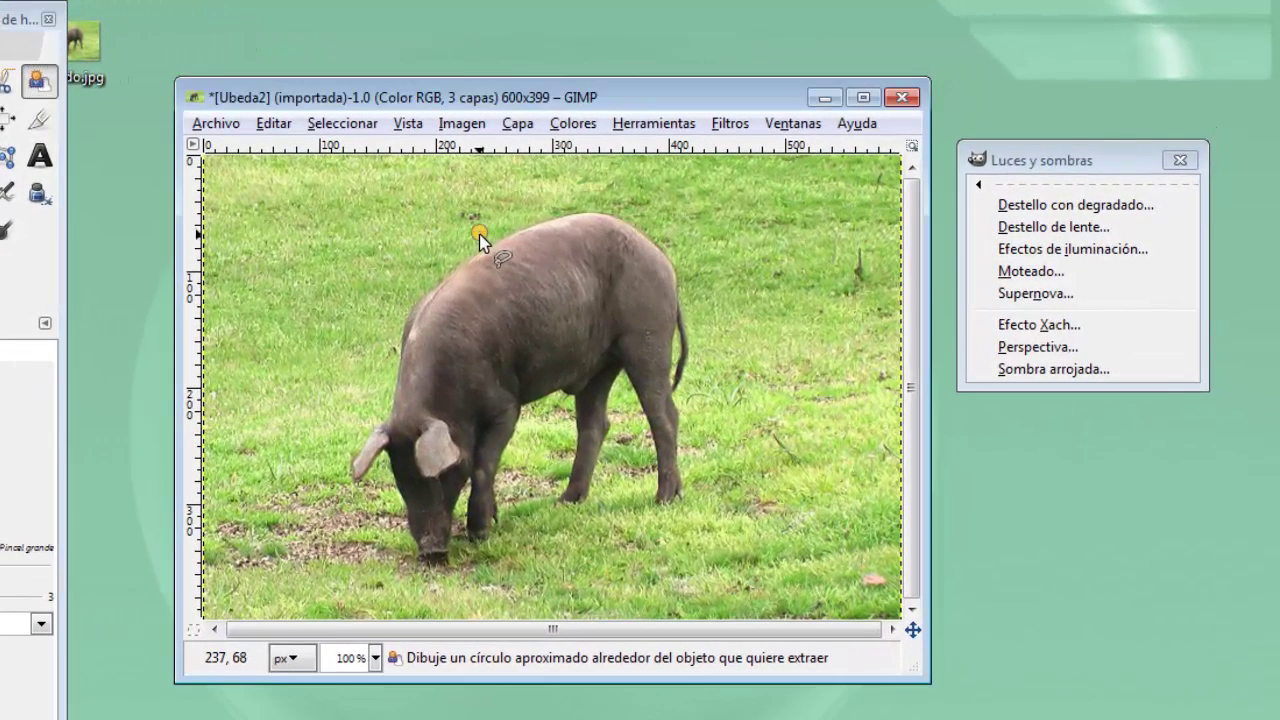
pyautogui.moveTo(592, 200); pyautogui.dragTo(561, 225)
pyautogui.moveTo(443, 270)
pyautogui.mouseDown()
pyautogui.moveTo(376, 515)
pyautogui.moveTo(460, 568)
pyautogui.moveTo(557, 415)
pyautogui.moveTo(548, 458)
pyautogui.moveTo(562, 531)
pyautogui.moveTo(606, 479)
pyautogui.moveTo(621, 410)
pyautogui.moveTo(649, 422)
pyautogui.moveTo(672, 503)
pyautogui.moveTo(696, 458)
pyautogui.moveTo(697, 384)
pyautogui.moveTo(696, 311)
pyautogui.moveTo(672, 240)
pyautogui.moveTo(582, 206)
pyautogui.moveTo(475, 244)
pyautogui.mouseUp()
# Close the outline, paint foreground strokes over the pig's body and accept the extracted selection
pyautogui.click(475, 246)
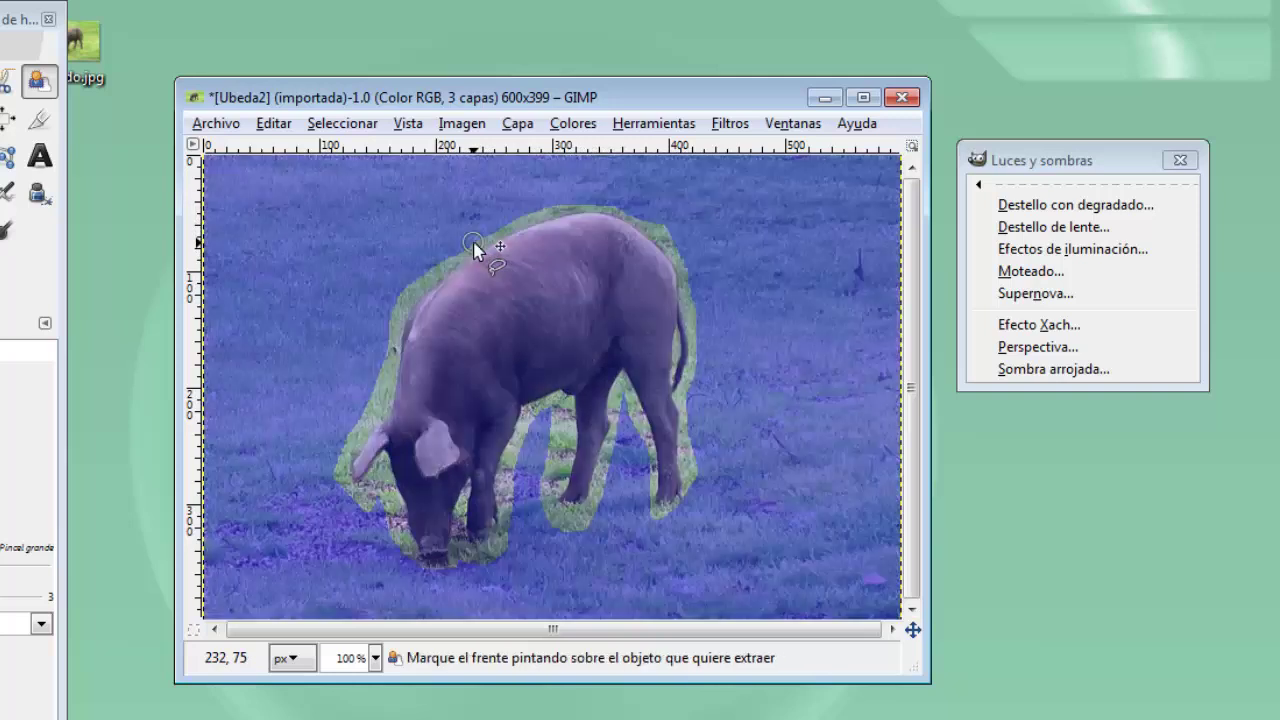
pyautogui.moveTo(551, 260)
pyautogui.mouseDown()
pyautogui.moveTo(494, 278)
pyautogui.moveTo(434, 342)
pyautogui.moveTo(414, 429)
pyautogui.moveTo(427, 519)
pyautogui.mouseUp()
pyautogui.moveTo(436, 460)
pyautogui.mouseDown()
pyautogui.moveTo(467, 410)
pyautogui.moveTo(491, 437)
pyautogui.moveTo(514, 383)
pyautogui.moveTo(586, 366)
pyautogui.moveTo(594, 409)
pyautogui.moveTo(623, 349)
pyautogui.moveTo(663, 400)
pyautogui.moveTo(629, 249)
pyautogui.moveTo(534, 265)
pyautogui.moveTo(448, 397)
pyautogui.moveTo(597, 282)
pyautogui.moveTo(611, 295)
pyautogui.mouseUp()
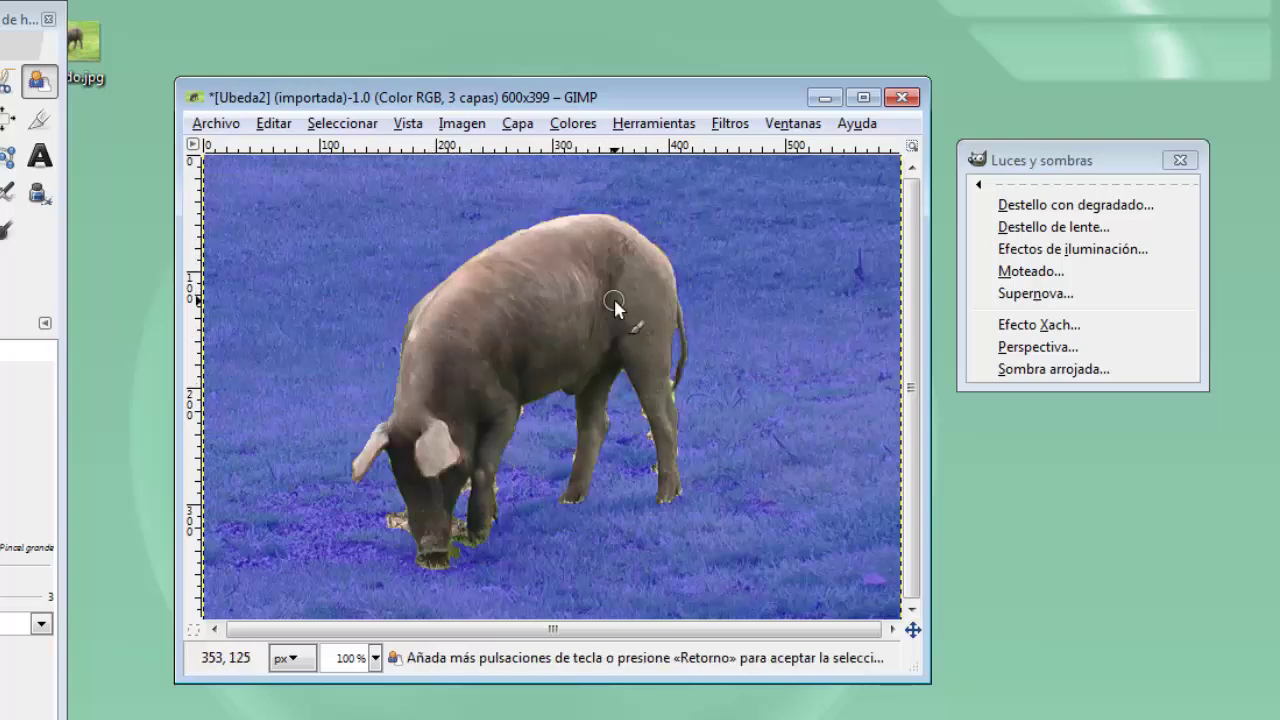
pyautogui.press('Return')
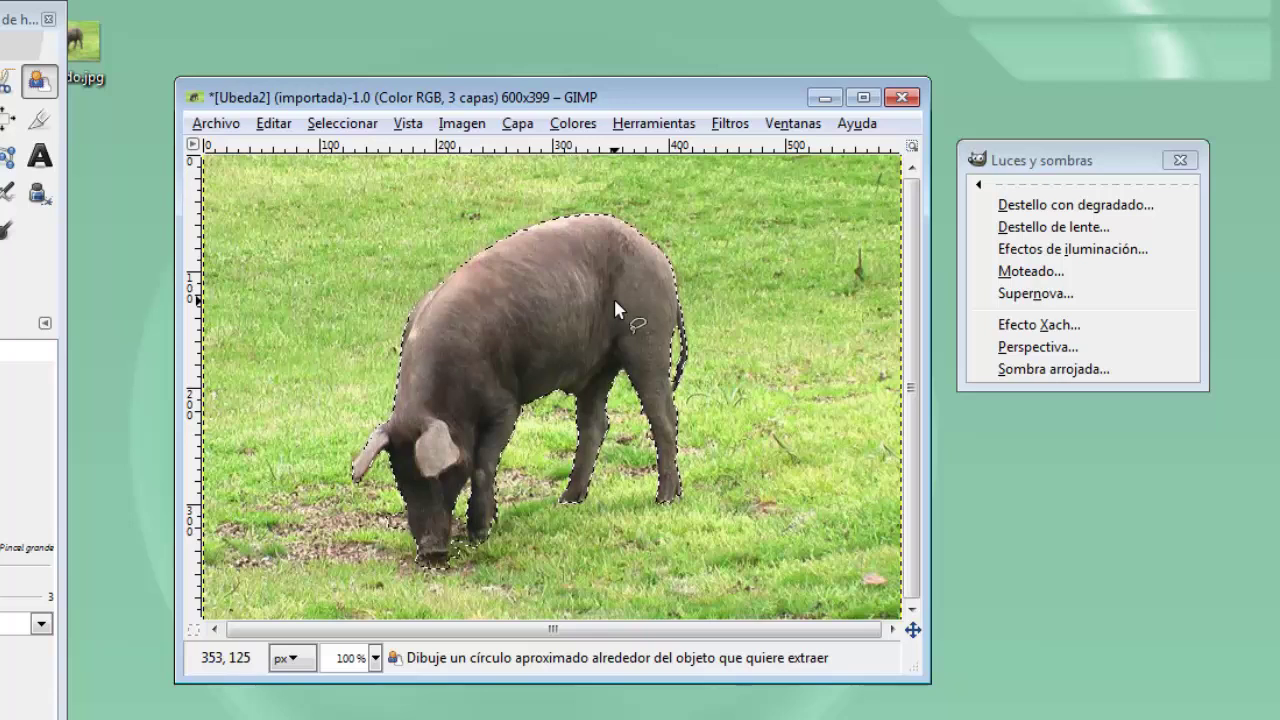
# Apply the Xach effect to the pig with default settings: glow opacity 66, shadow offset 5
pyautogui.click(1028, 333)
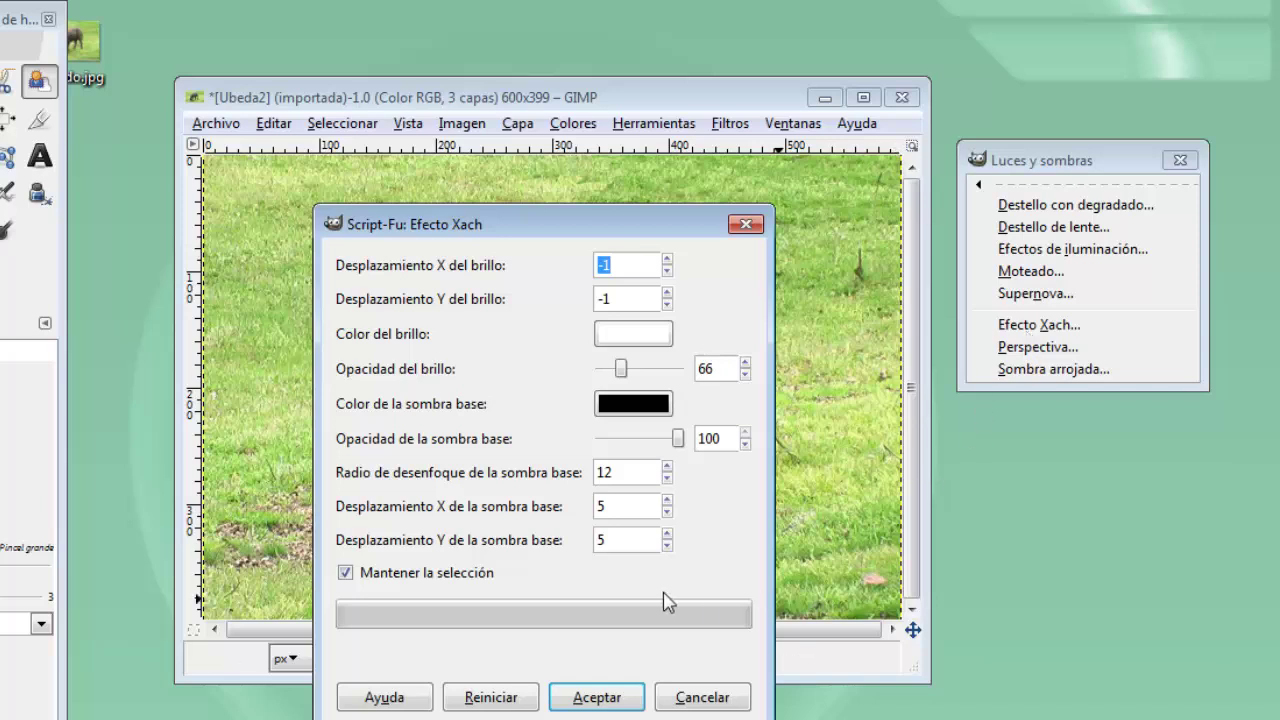
pyautogui.click(587, 702)
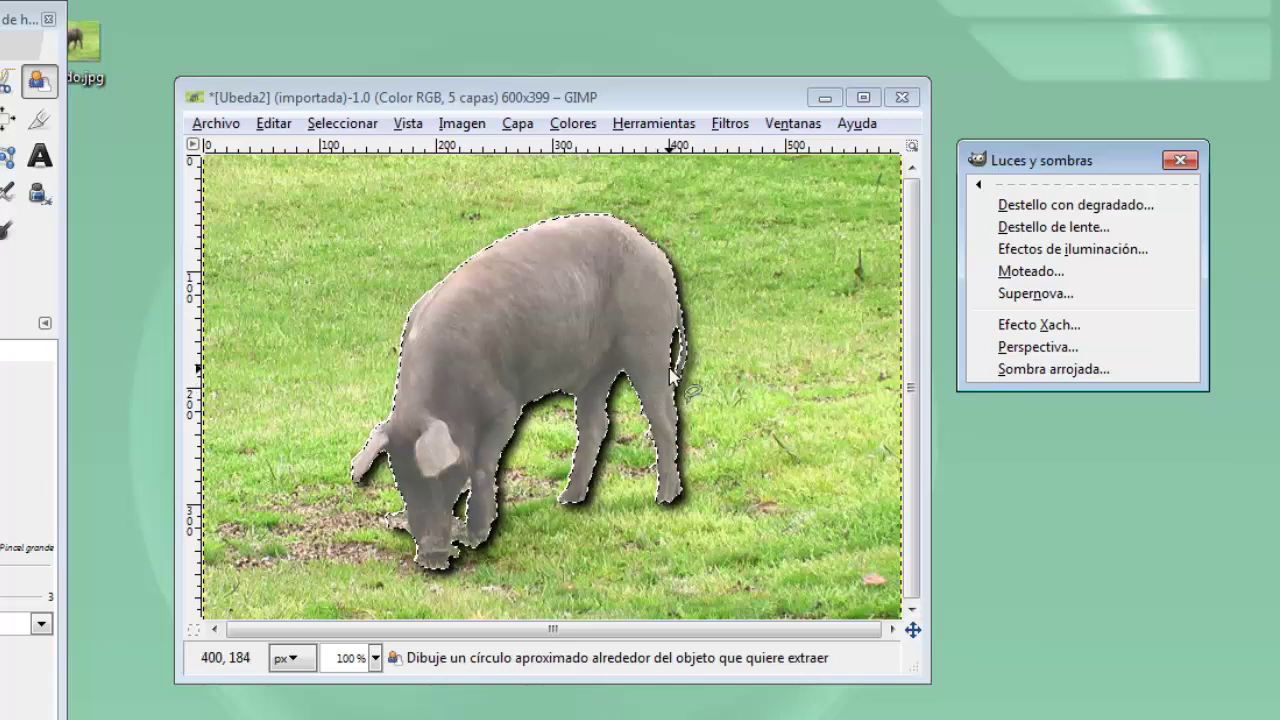
pyautogui.click(792, 124)
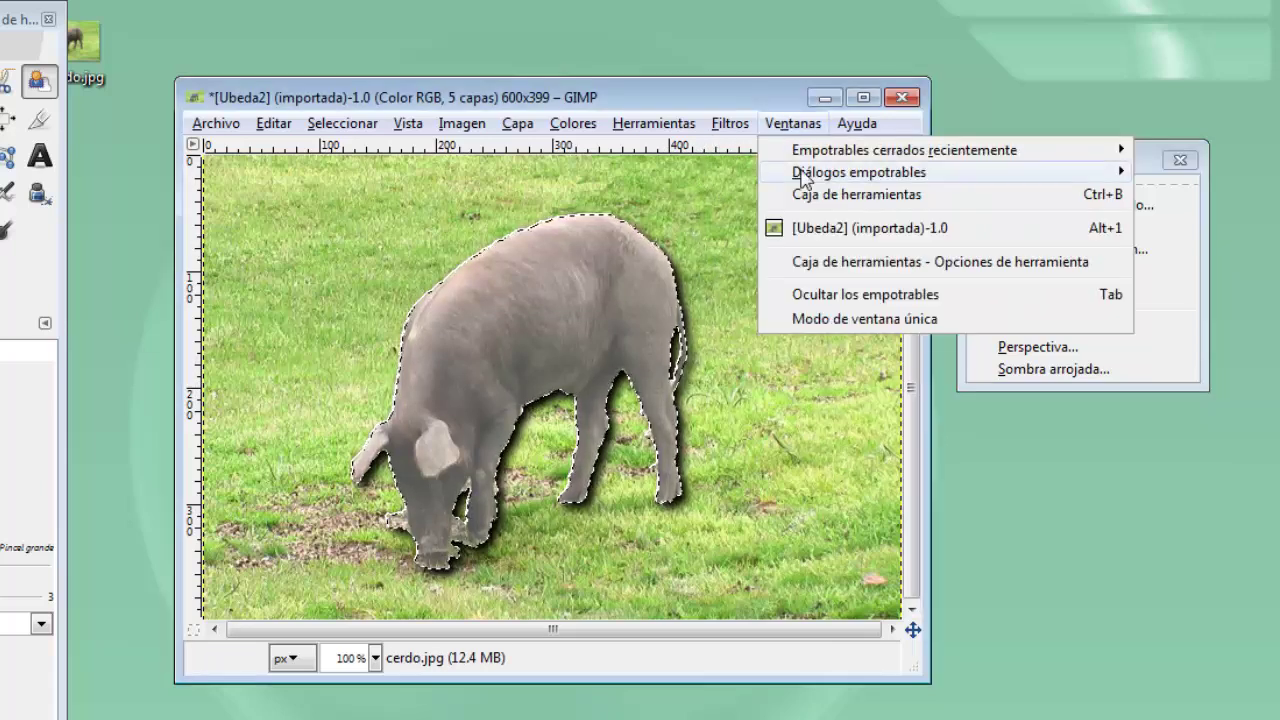
pyautogui.moveTo(858, 172)
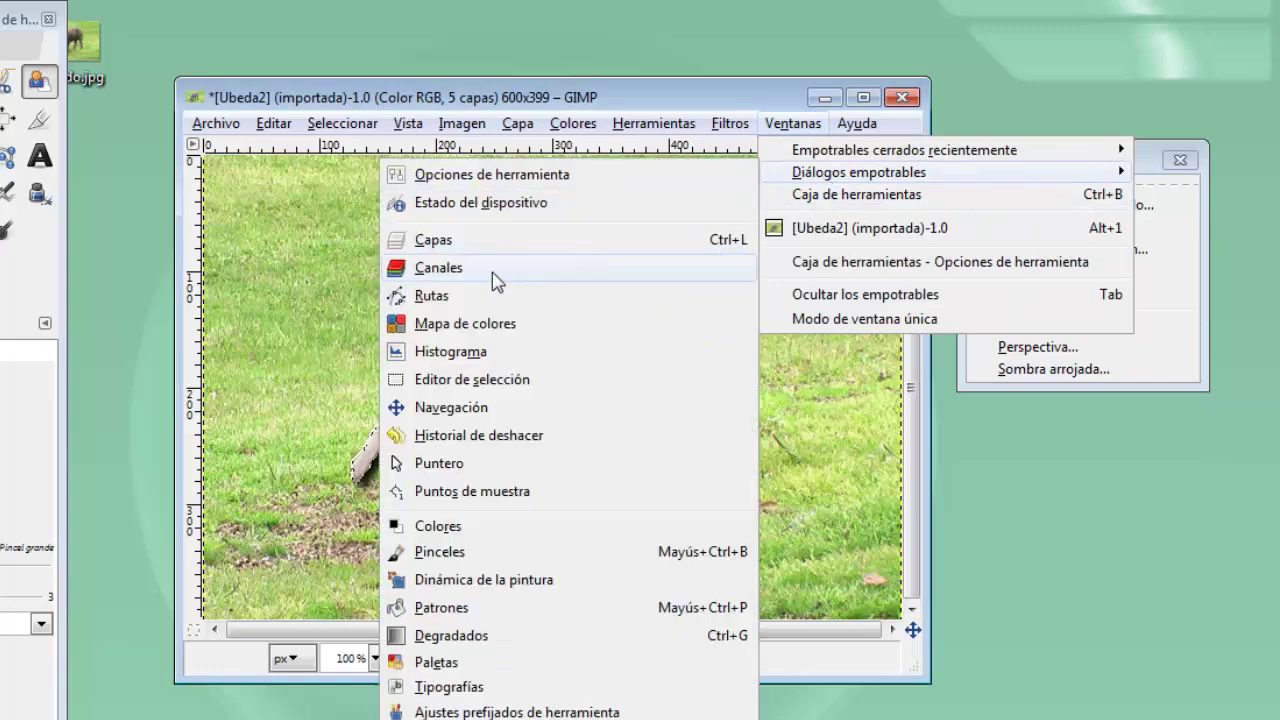
# Open the Layers dialog beside the image and undo the Xach glow and shadow layers
pyautogui.click(468, 244)
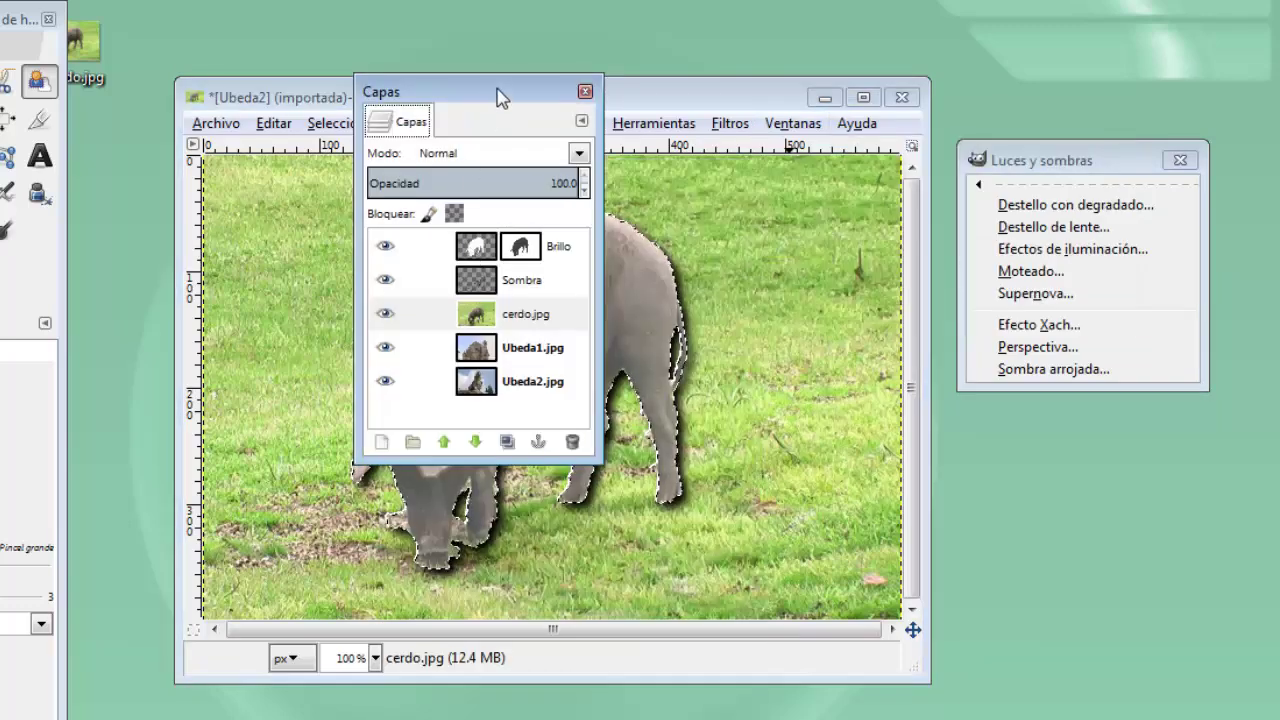
pyautogui.moveTo(500, 94); pyautogui.dragTo(1080, 412)
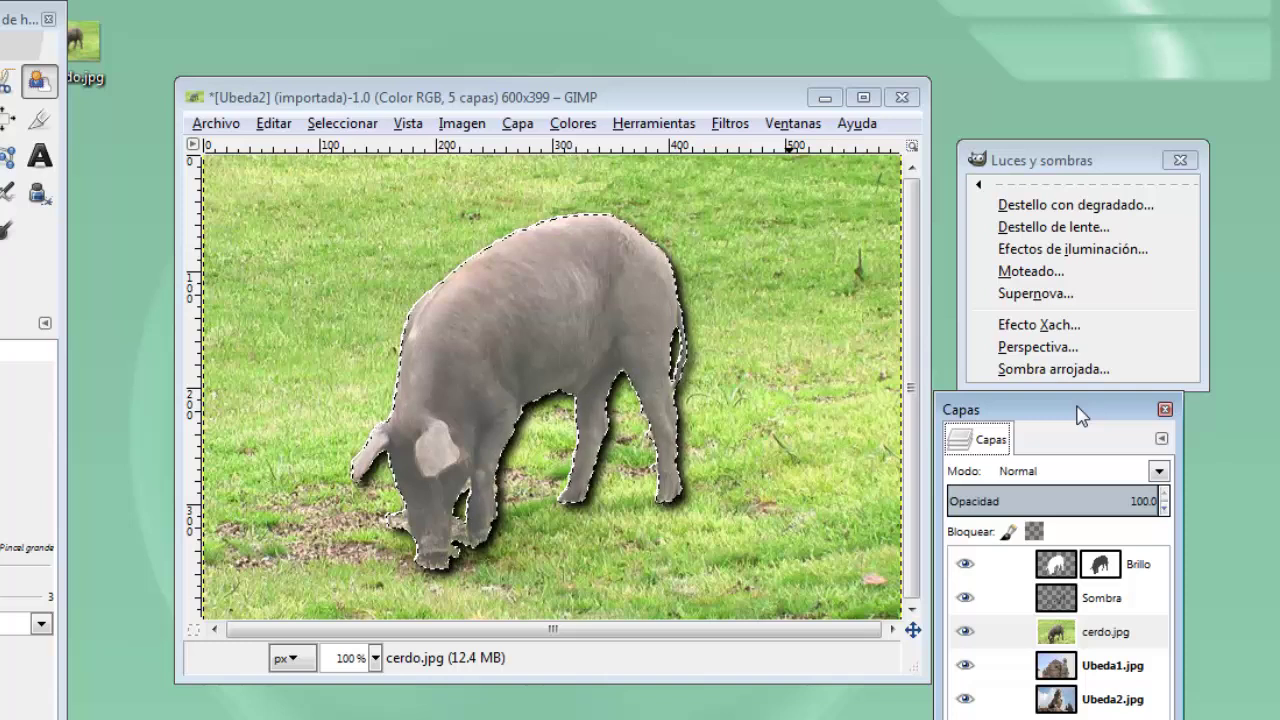
pyautogui.click(660, 107)
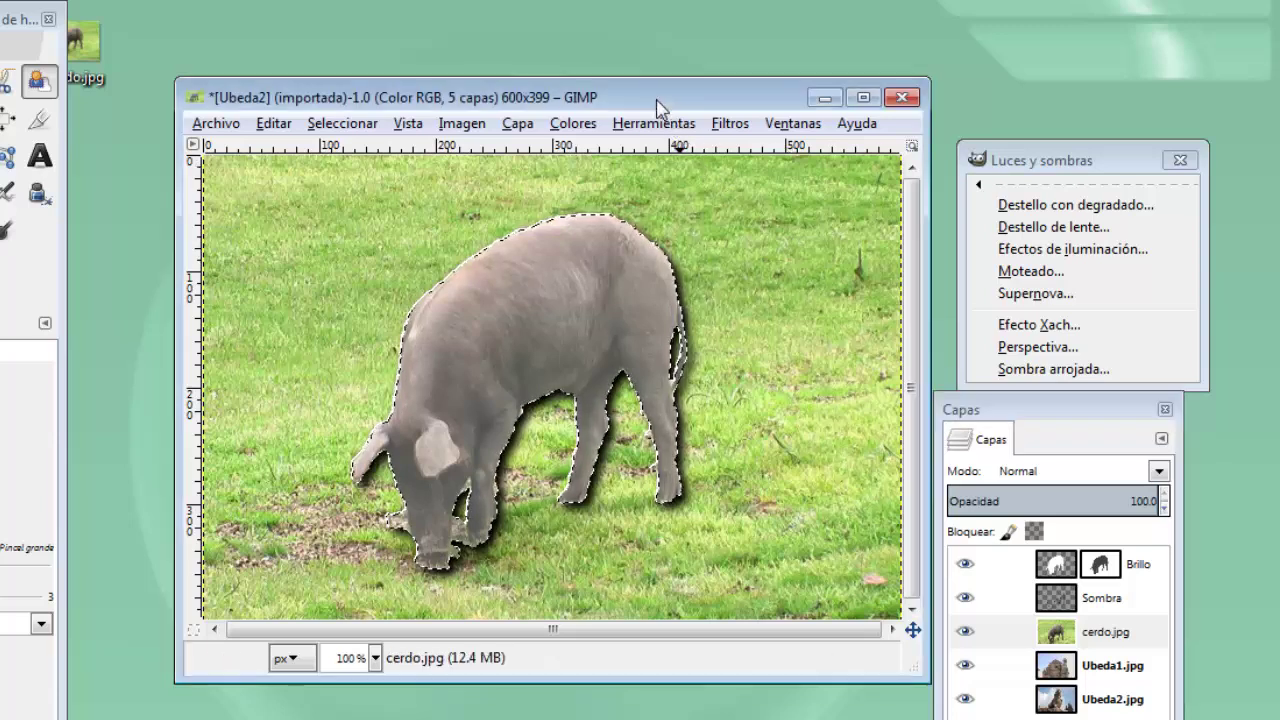
pyautogui.hotkey('ctrl', 'z')
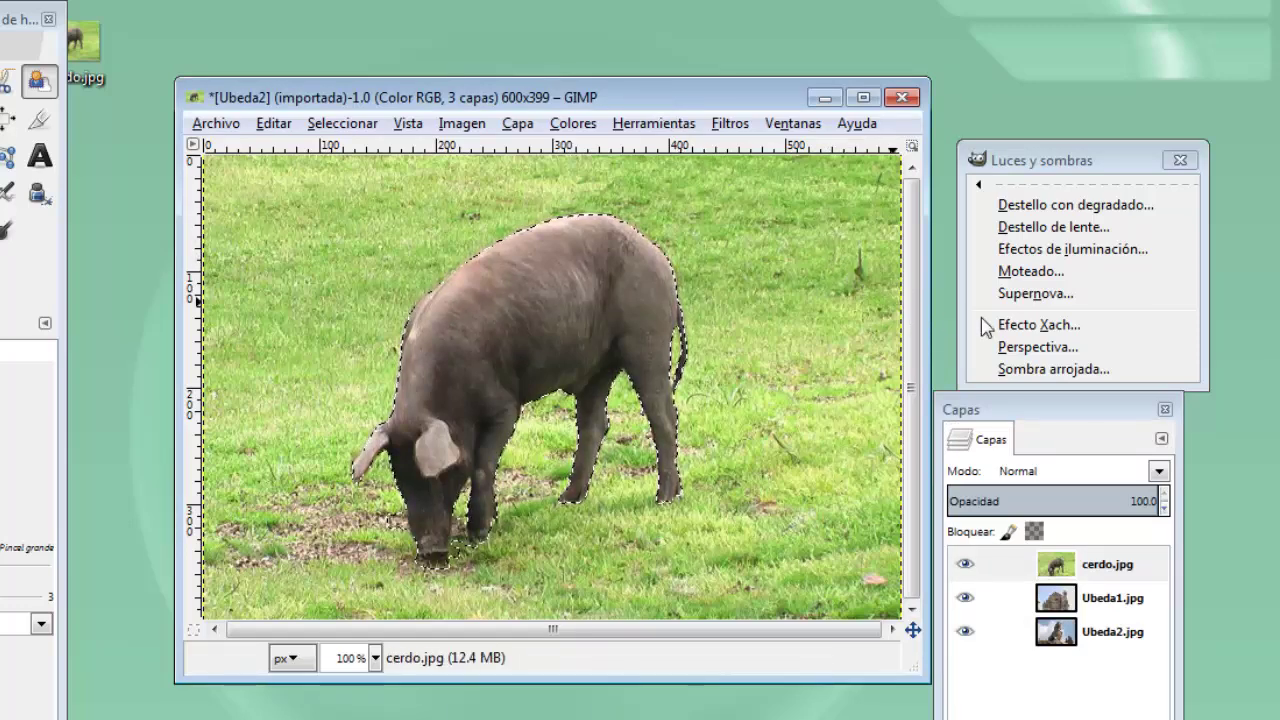
pyautogui.click(1040, 350)
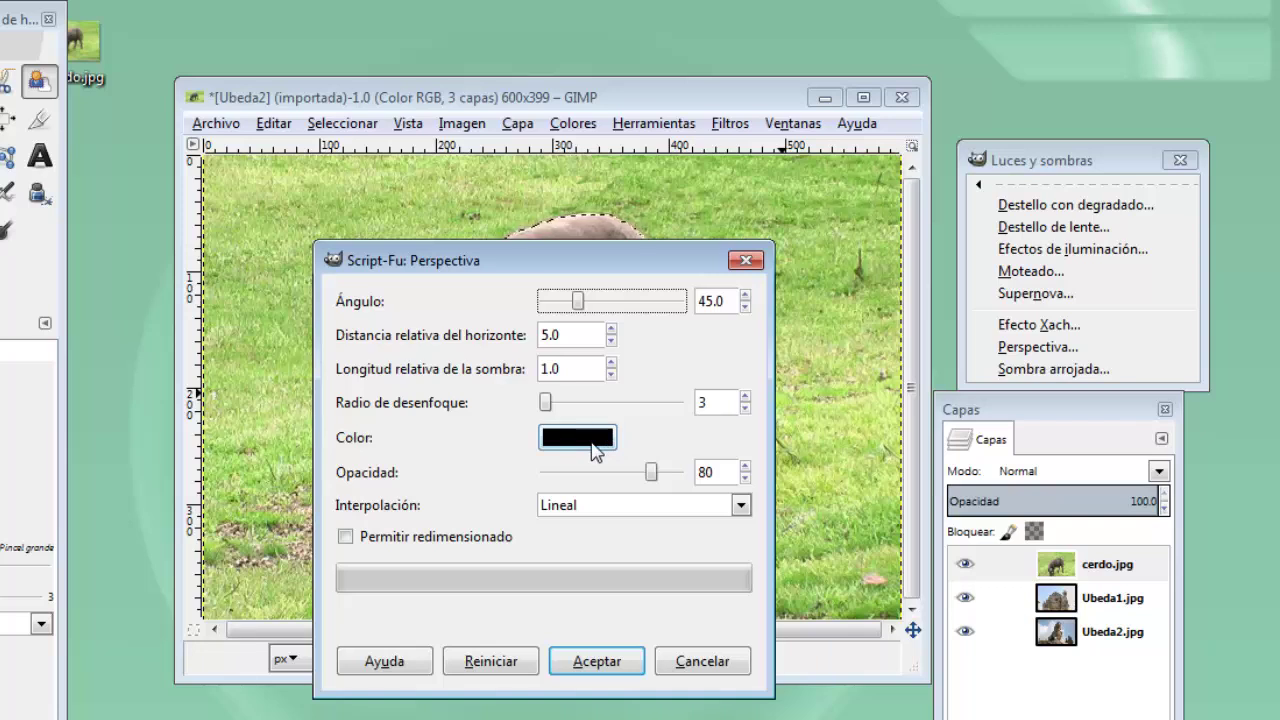
pyautogui.click(594, 663)
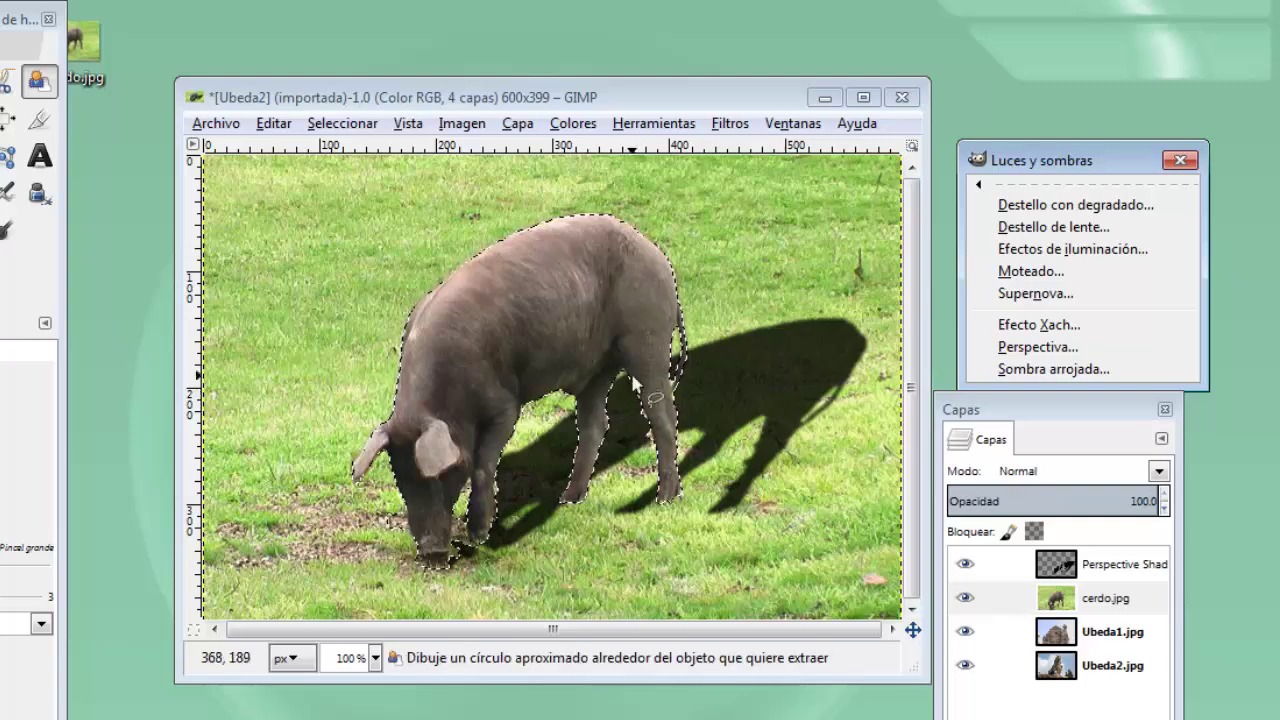
pyautogui.click(605, 103)
pyautogui.hotkey('ctrl', 'z')
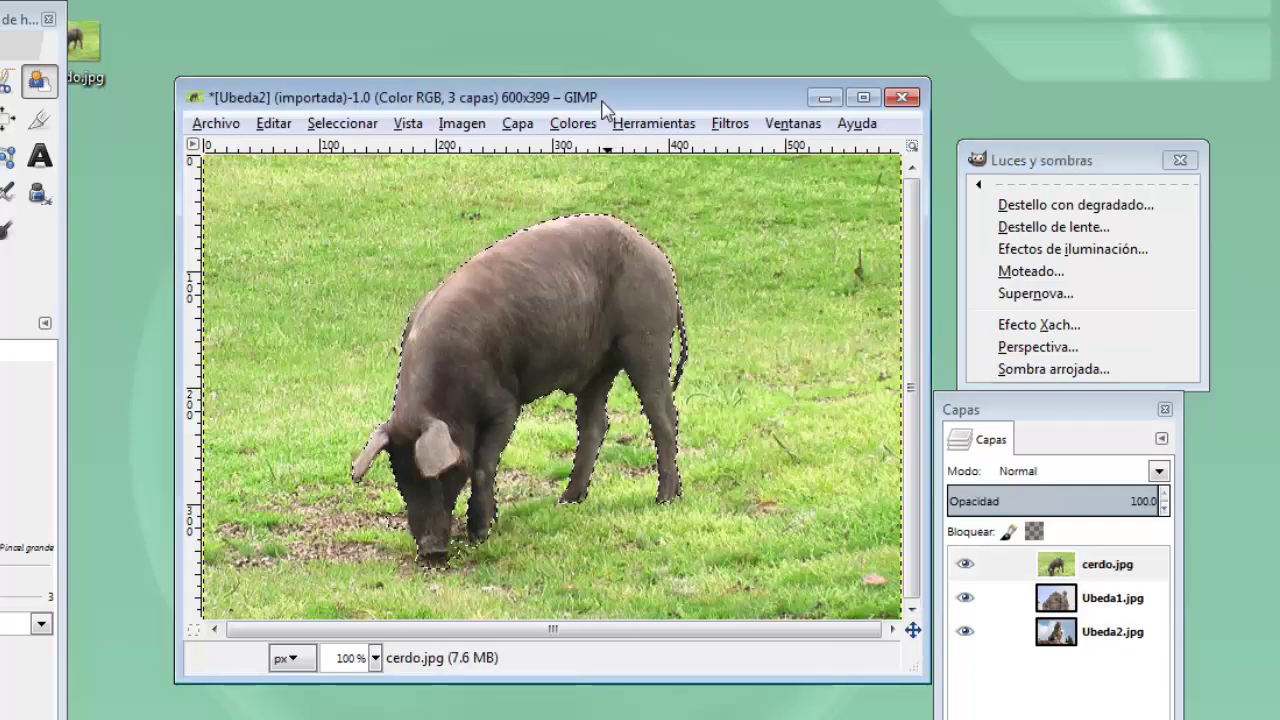
# Apply a Drop Shadow to the pig with offset 4, blur 15 and opacity 60
pyautogui.click(1022, 370)
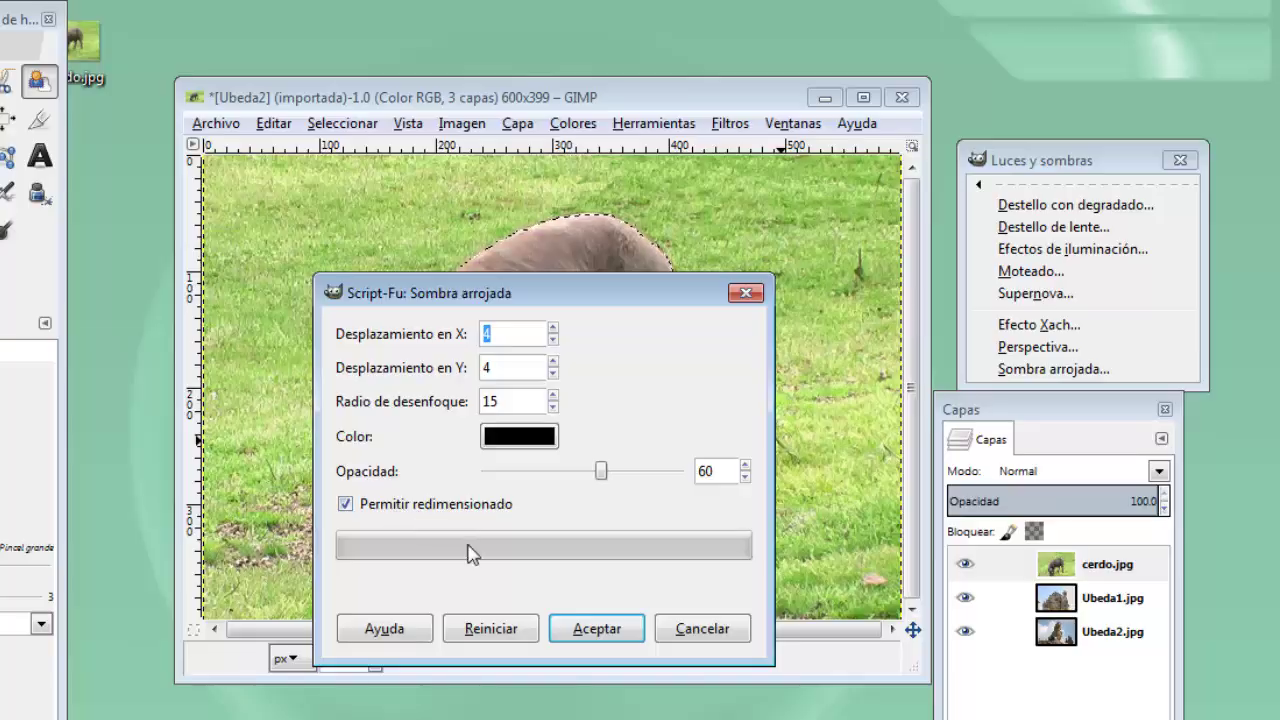
pyautogui.click(595, 630)
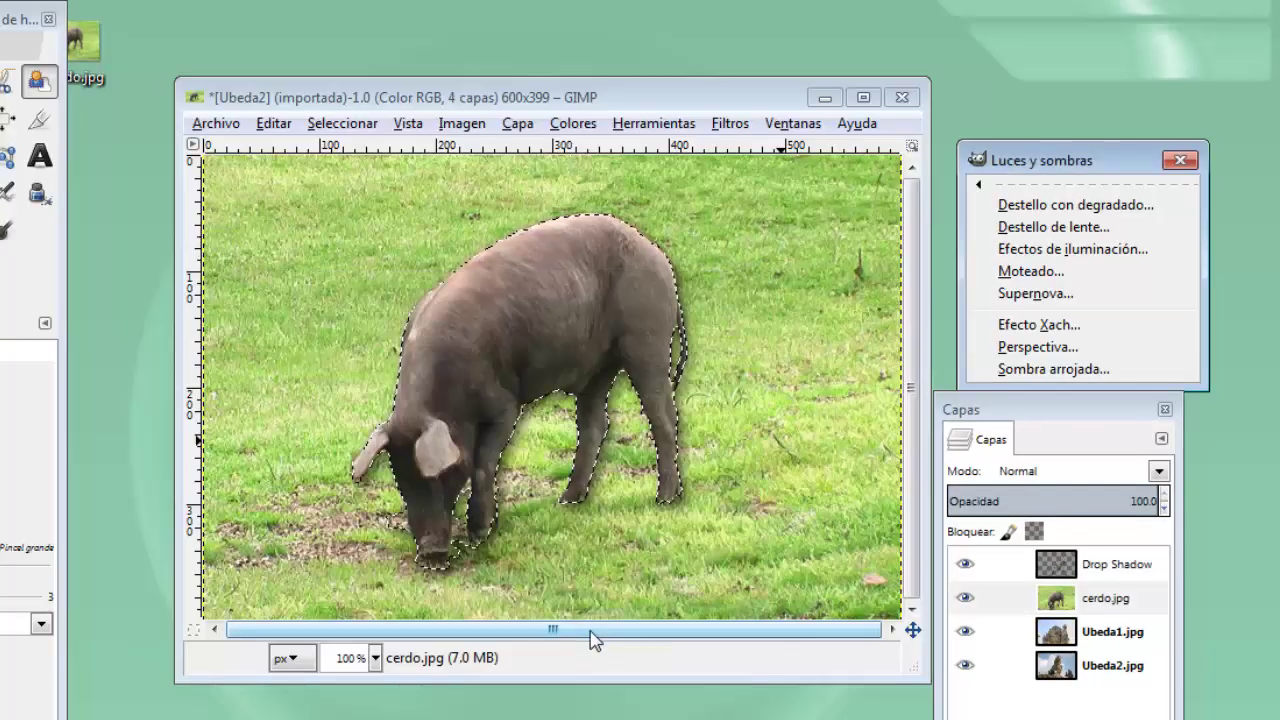